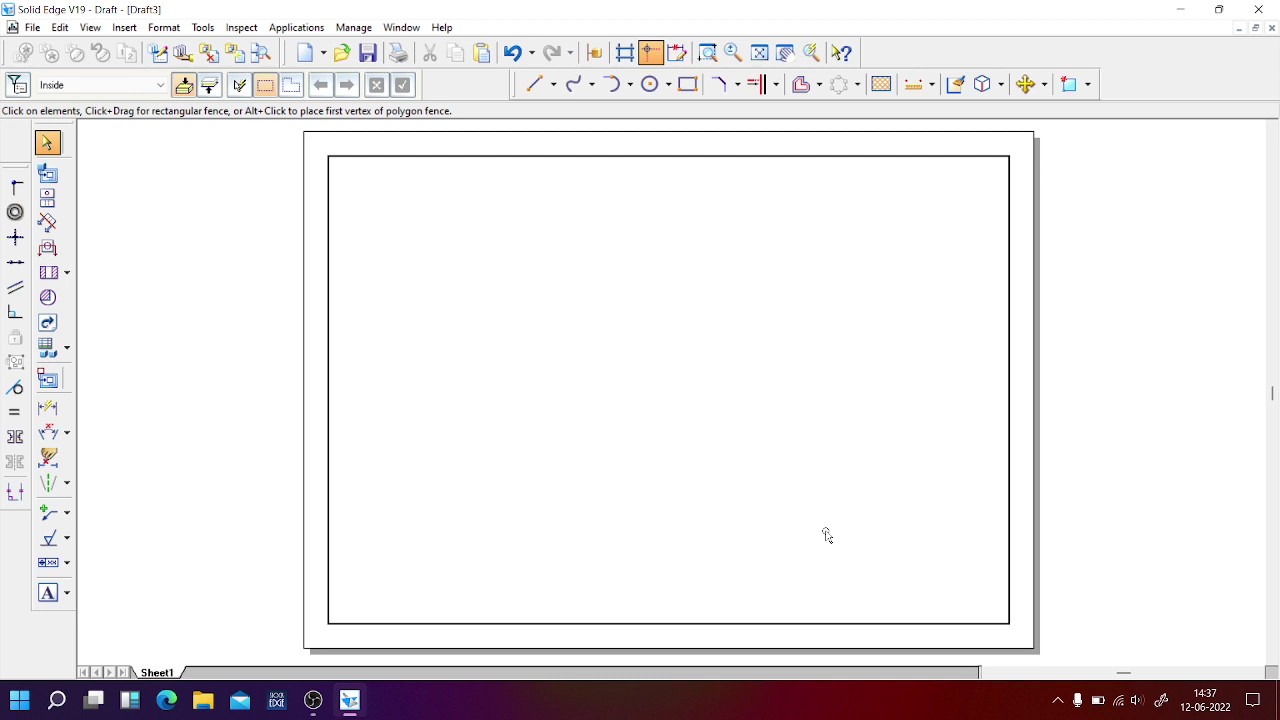
Step: Launch Paint from the Run prompt, make the canvas much taller and pick the basic brush
key("super+r")
key("Return")
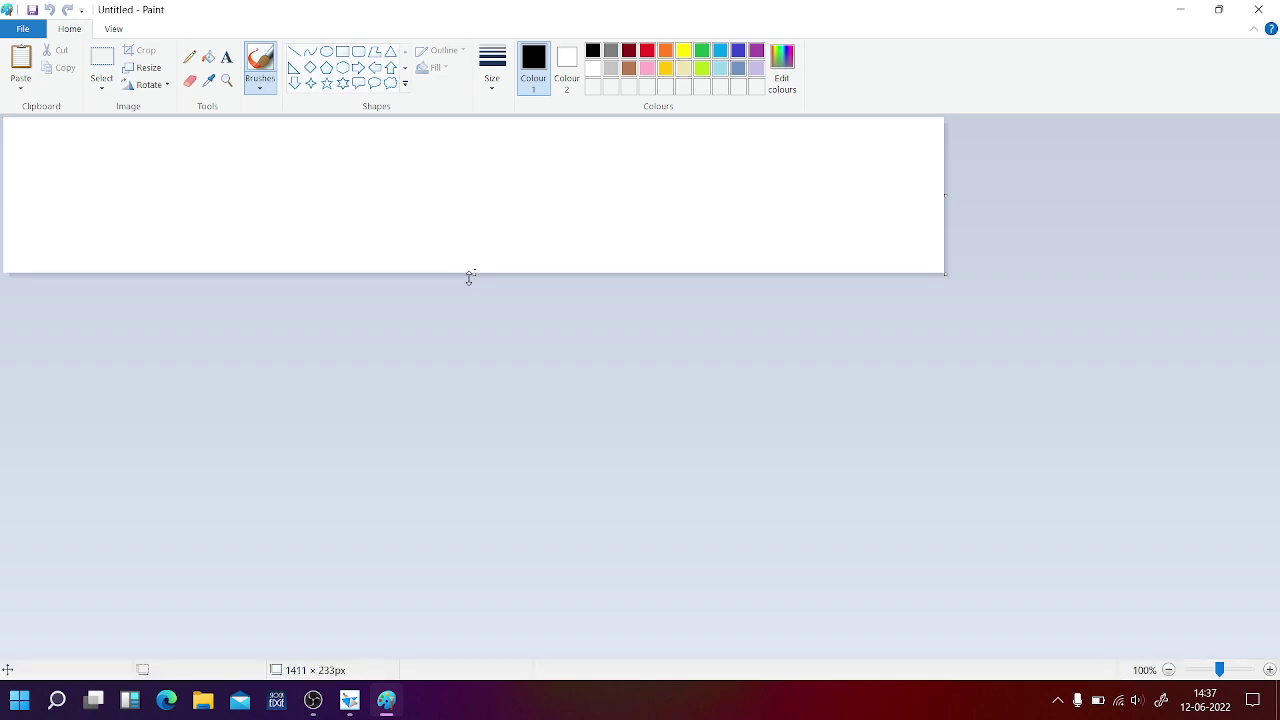
left_click_drag(469, 277, 515, 622)
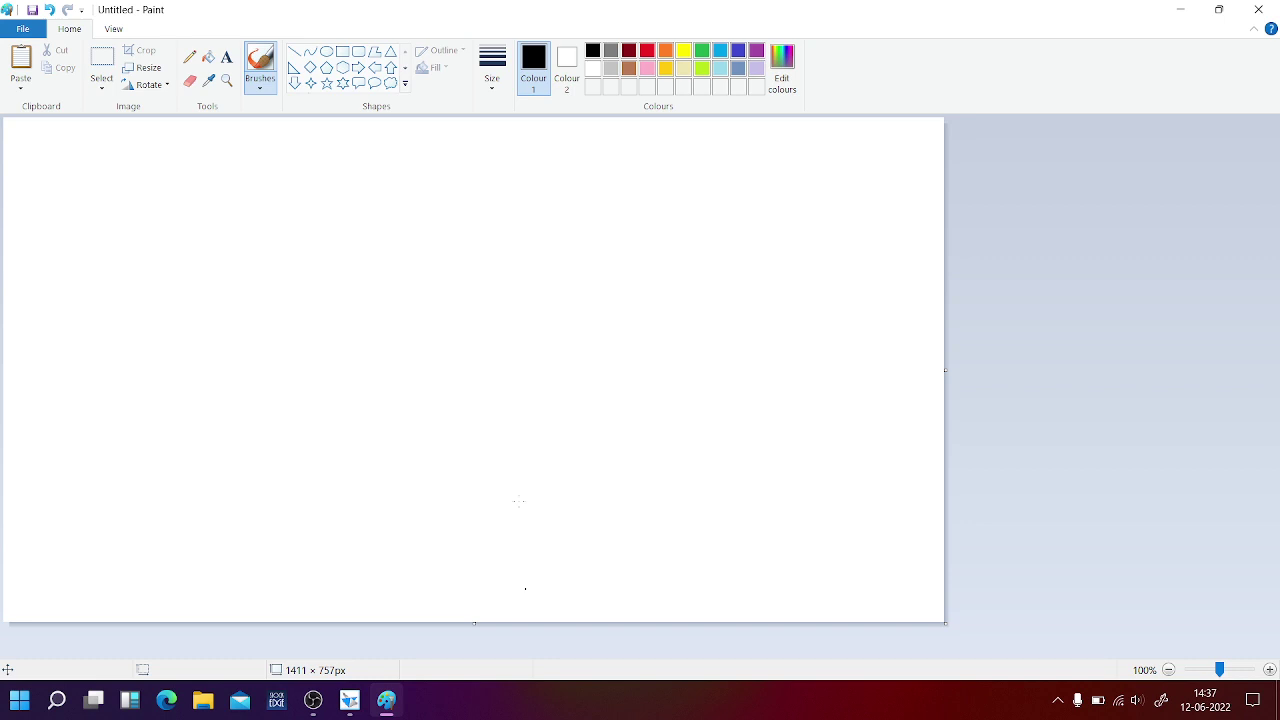
left_click(261, 89)
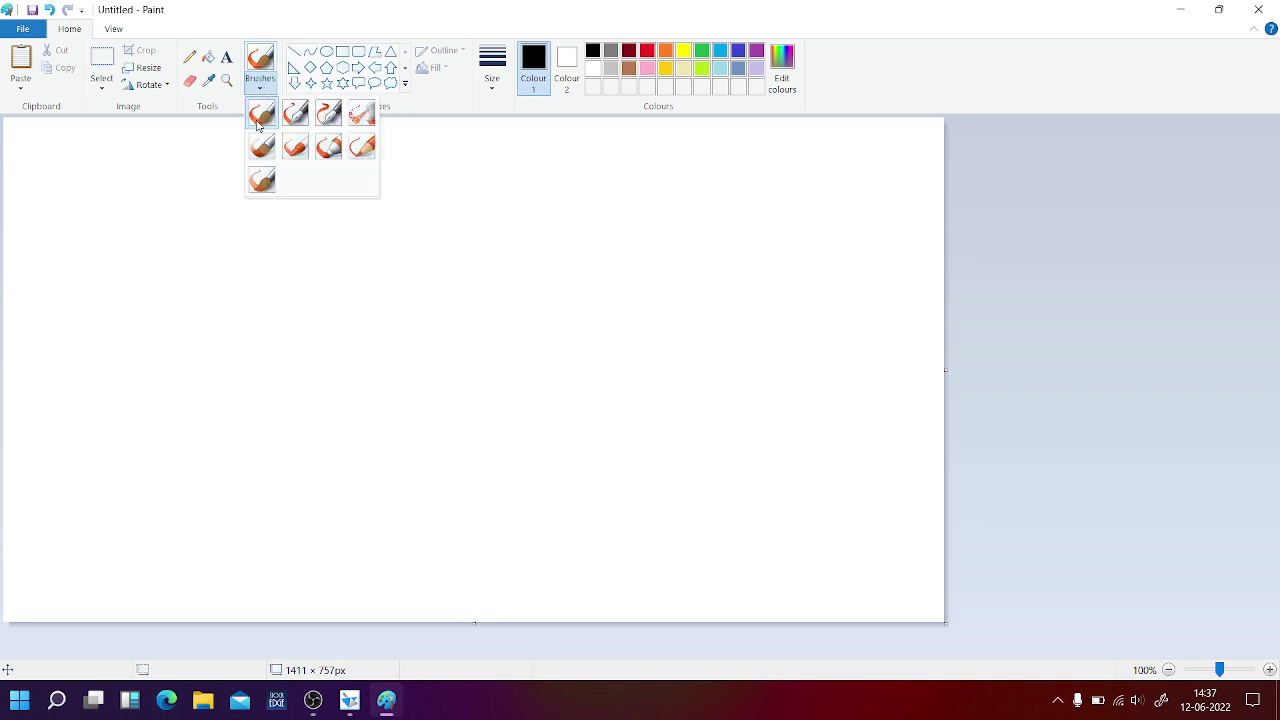
left_click(258, 118)
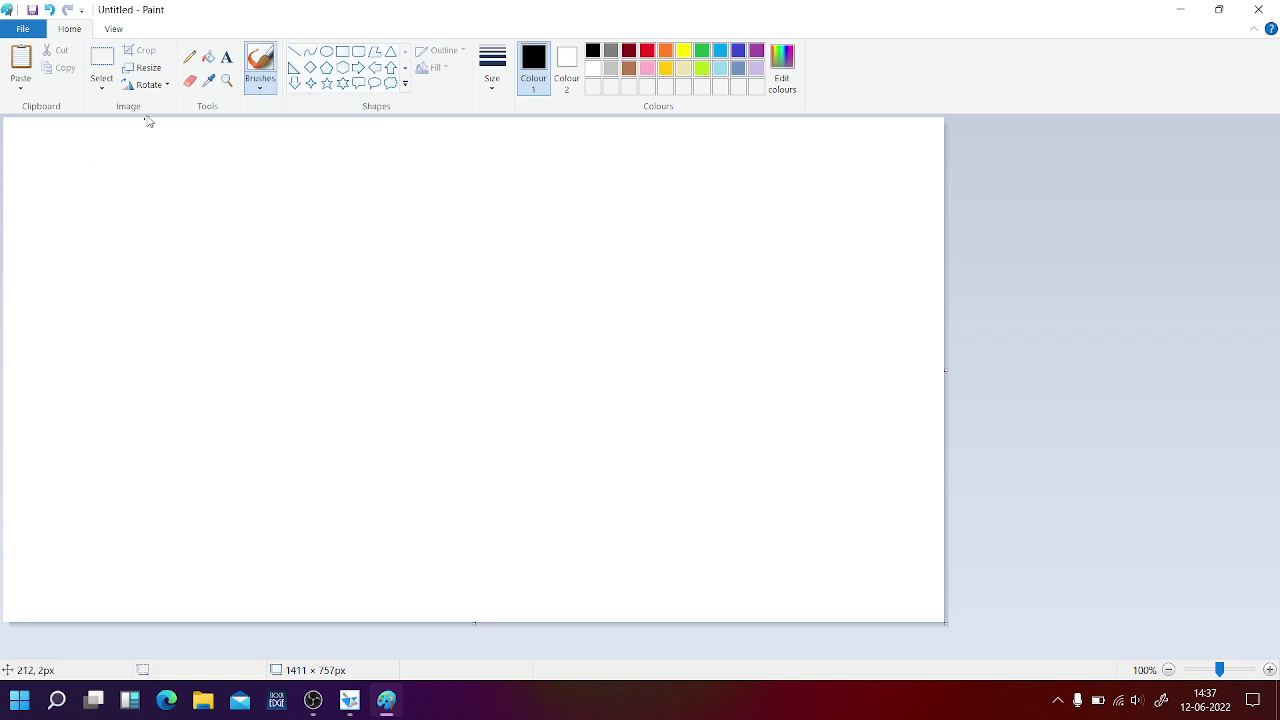
Step: Mark out a text box near the canvas top-left with text size 24
left_click(226, 57)
left_click_drag(50, 159, 699, 308)
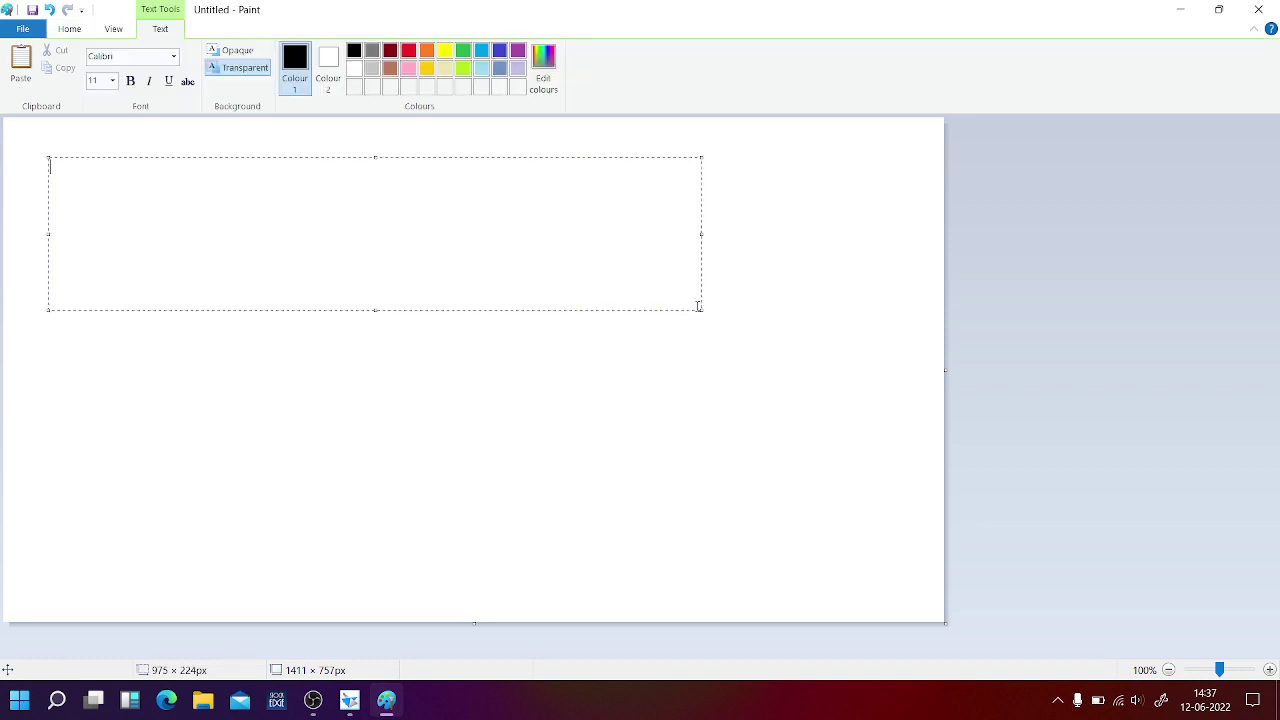
left_click(112, 80)
left_click(113, 83)
left_click(113, 83)
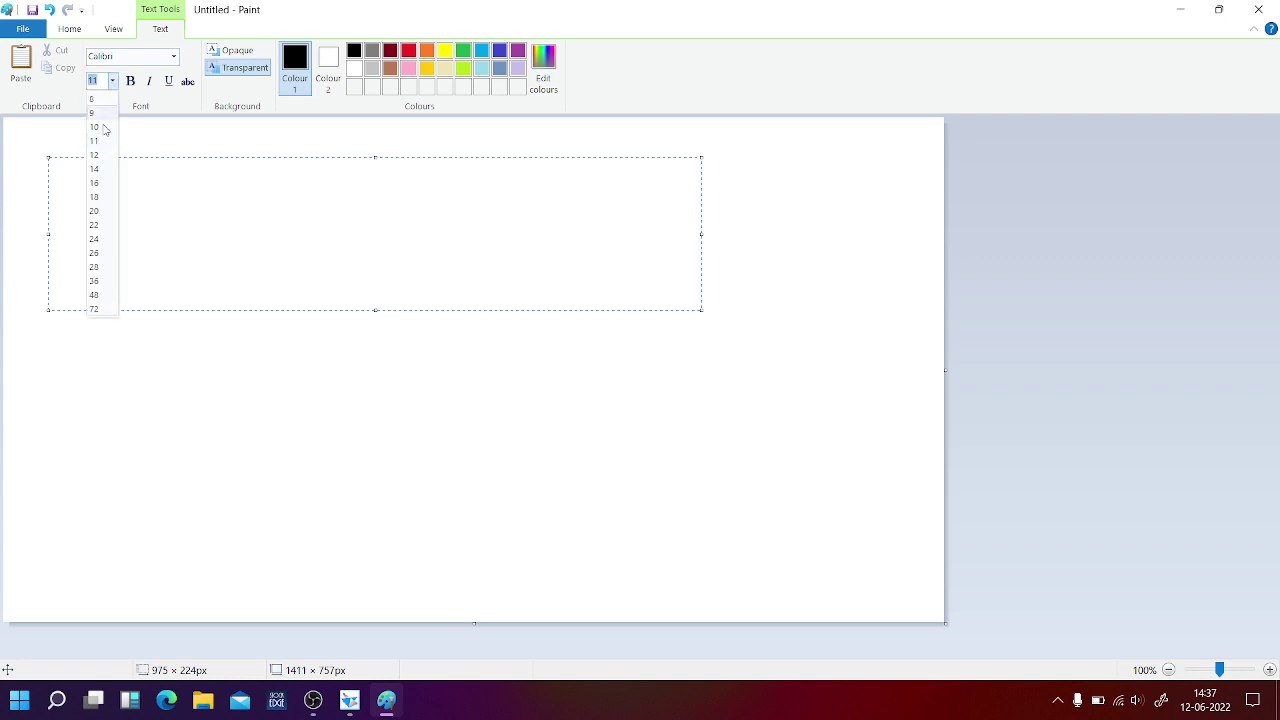
left_click(96, 232)
Step: Type the two-line note 'Find out the out side angle = 360/n' and 'Where 'n' no of sides'
type("Fin")
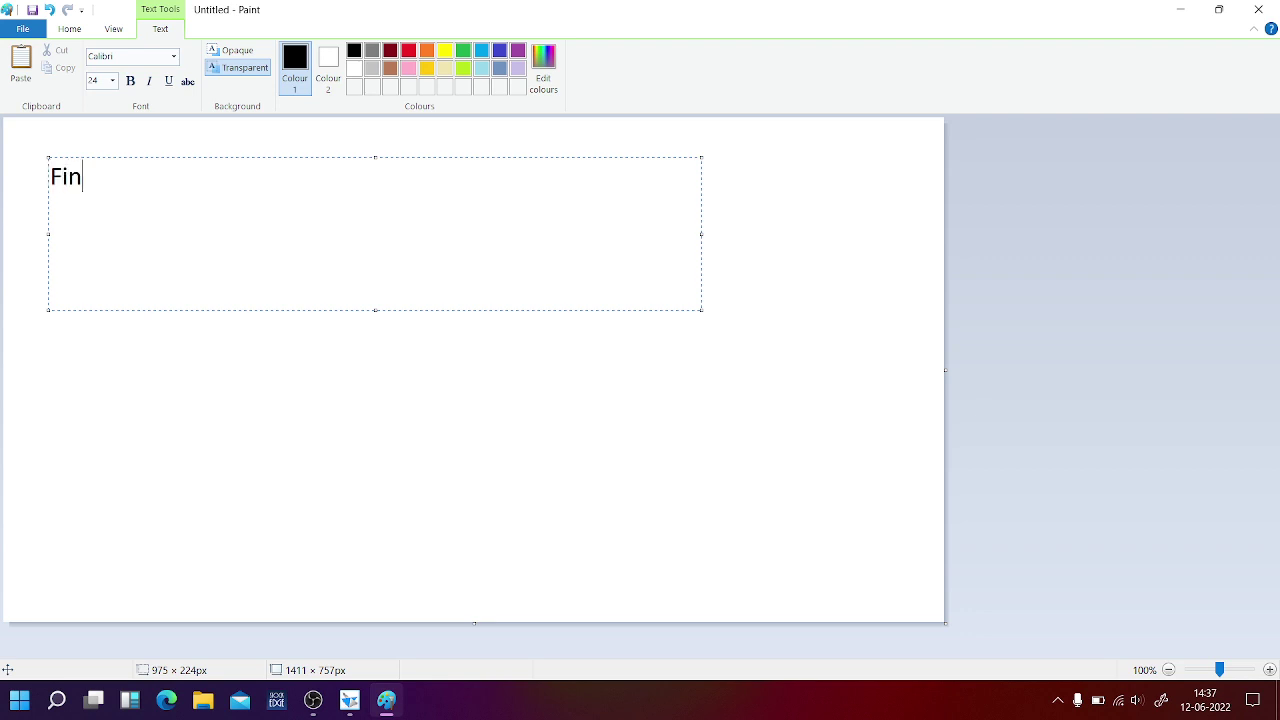
type("d out t")
type("he ou")
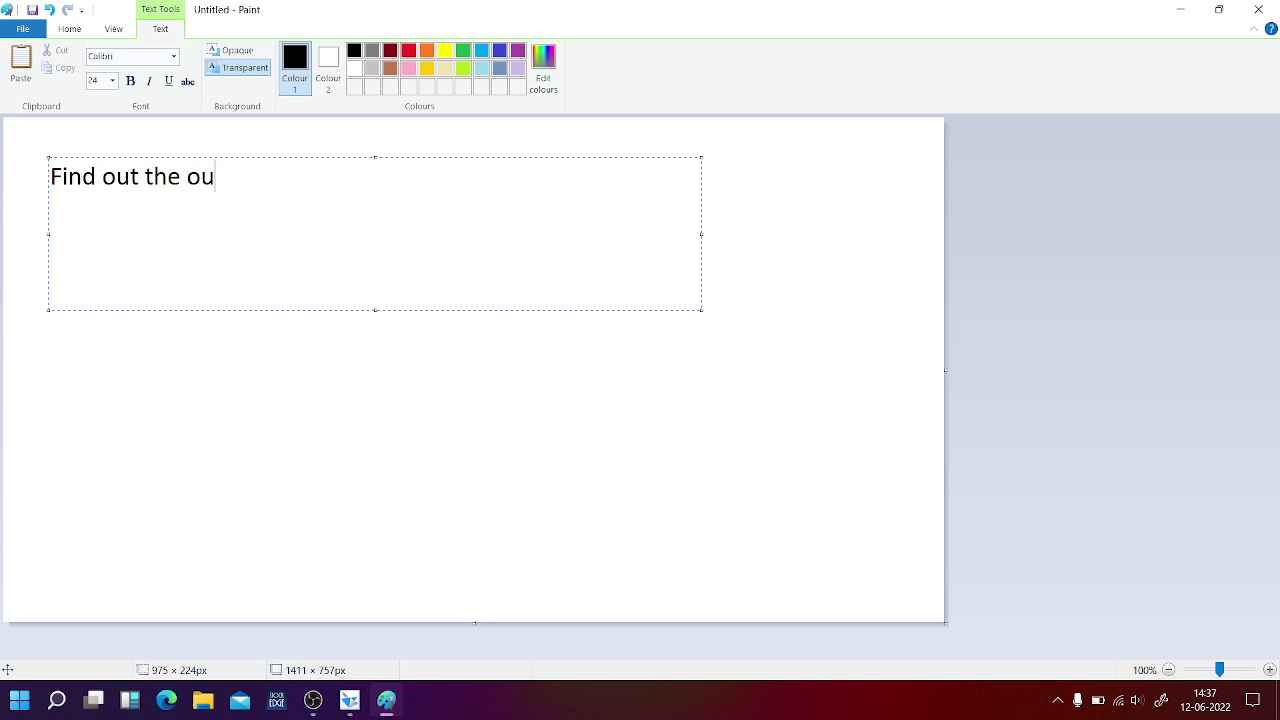
type("ts")
key("BackSpace")
type("side an")
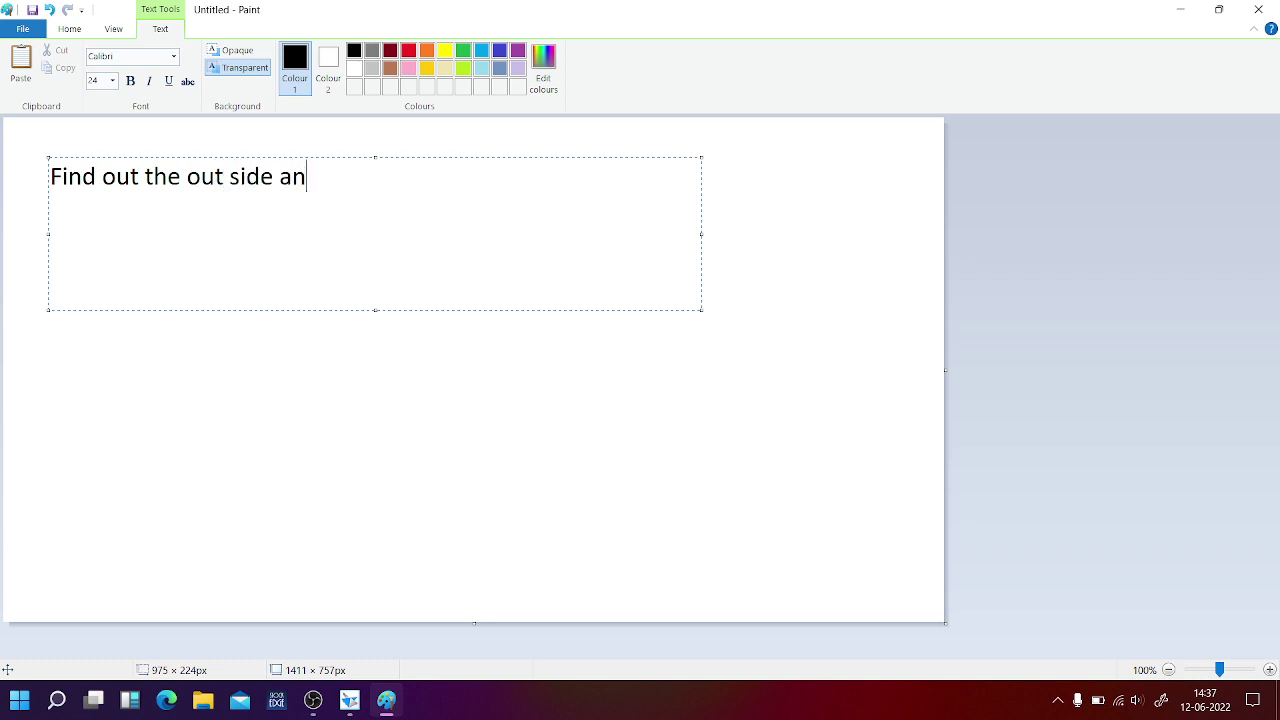
type("gle ")
type("= 36")
type("0/n")
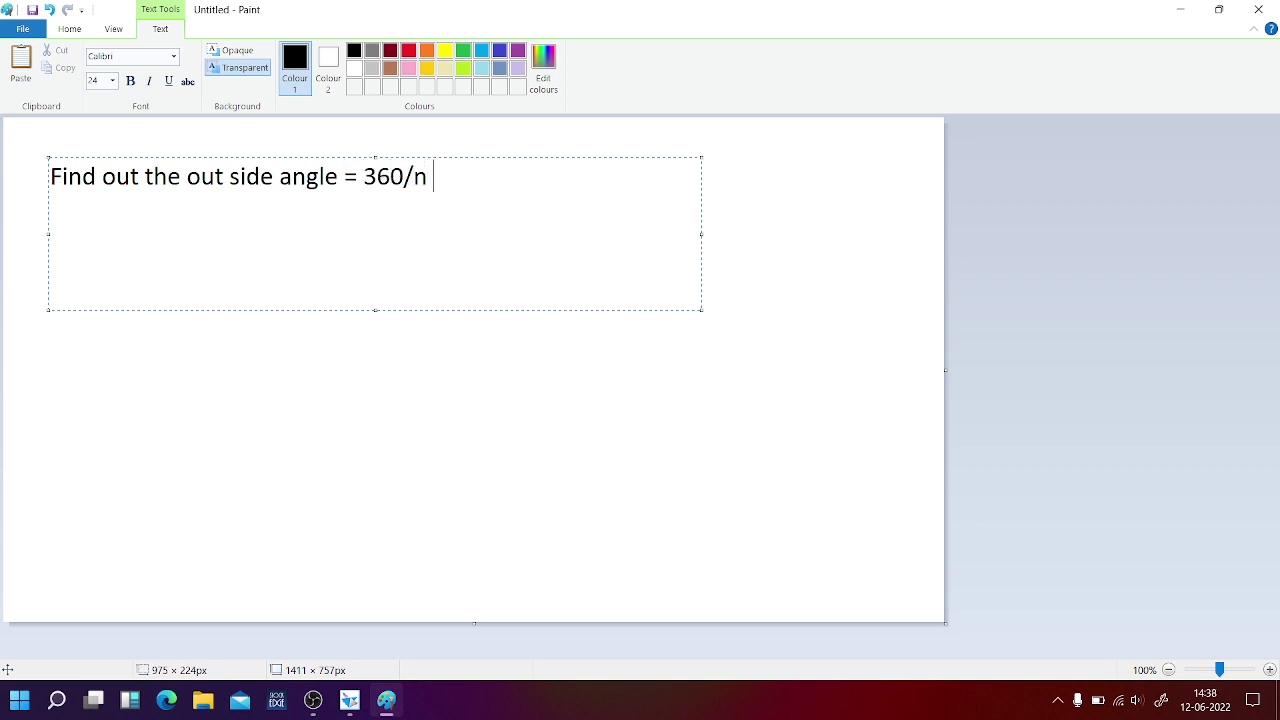
key("Return")
type("Where ")
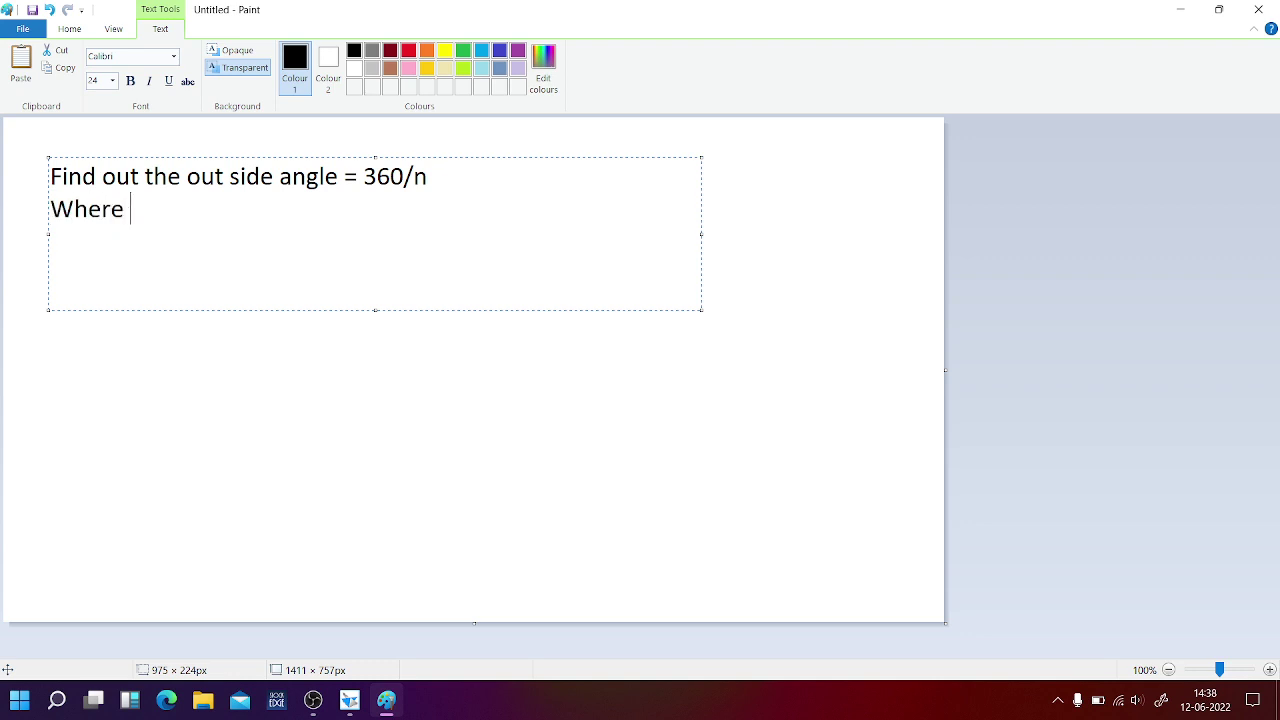
type("'n")
type("' no of")
type(" sides")
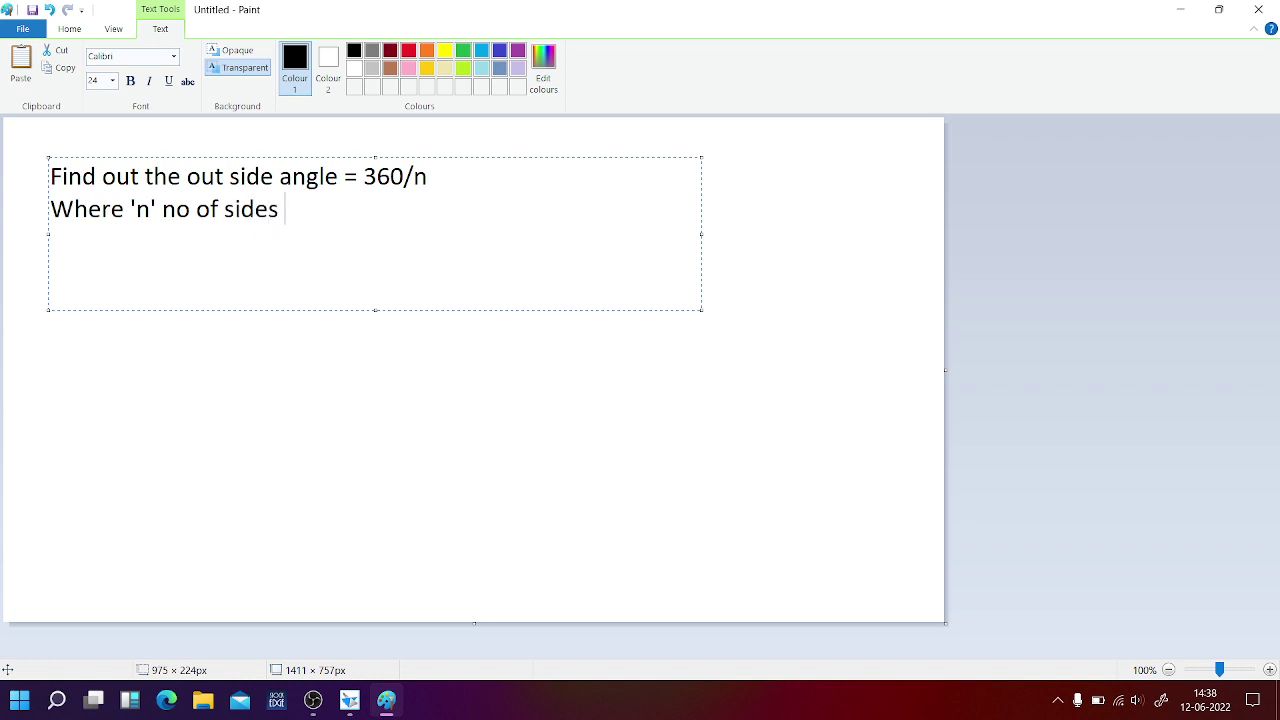
left_click_drag(375, 310, 370, 250)
left_click(370, 323)
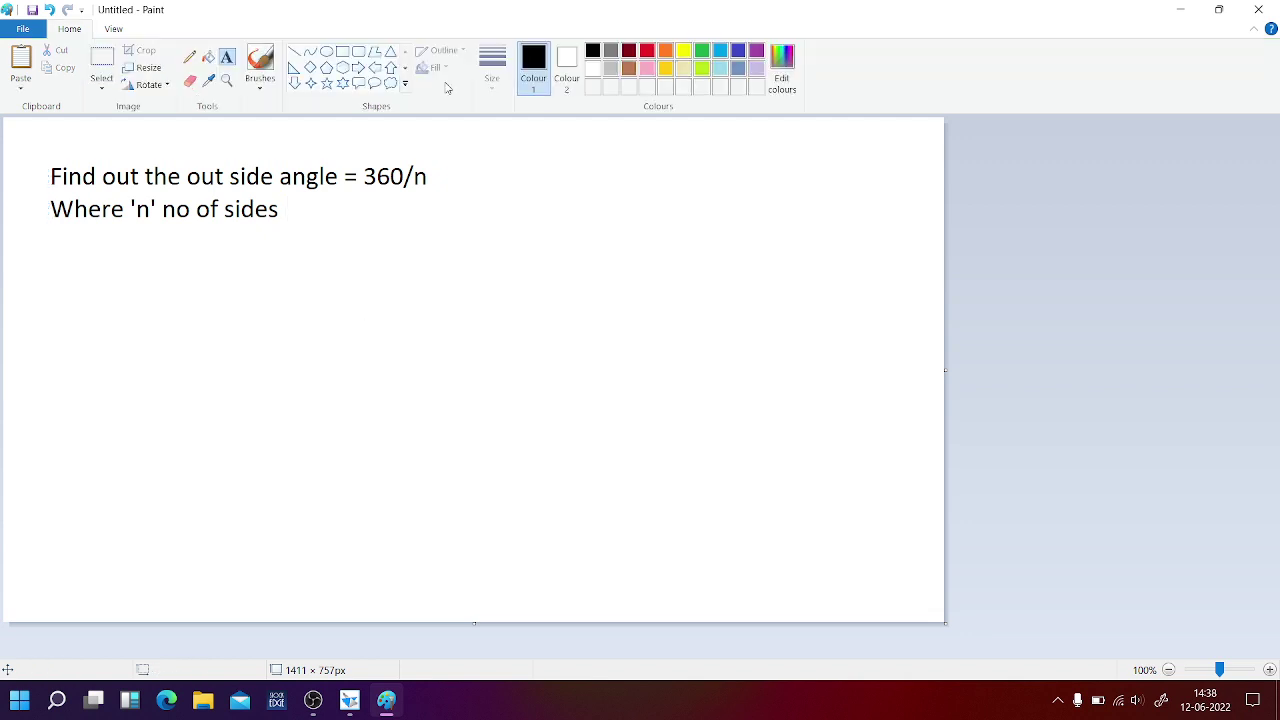
Step: Handwrite '5 Sides =' below the note with the basic brush
left_click(260, 78)
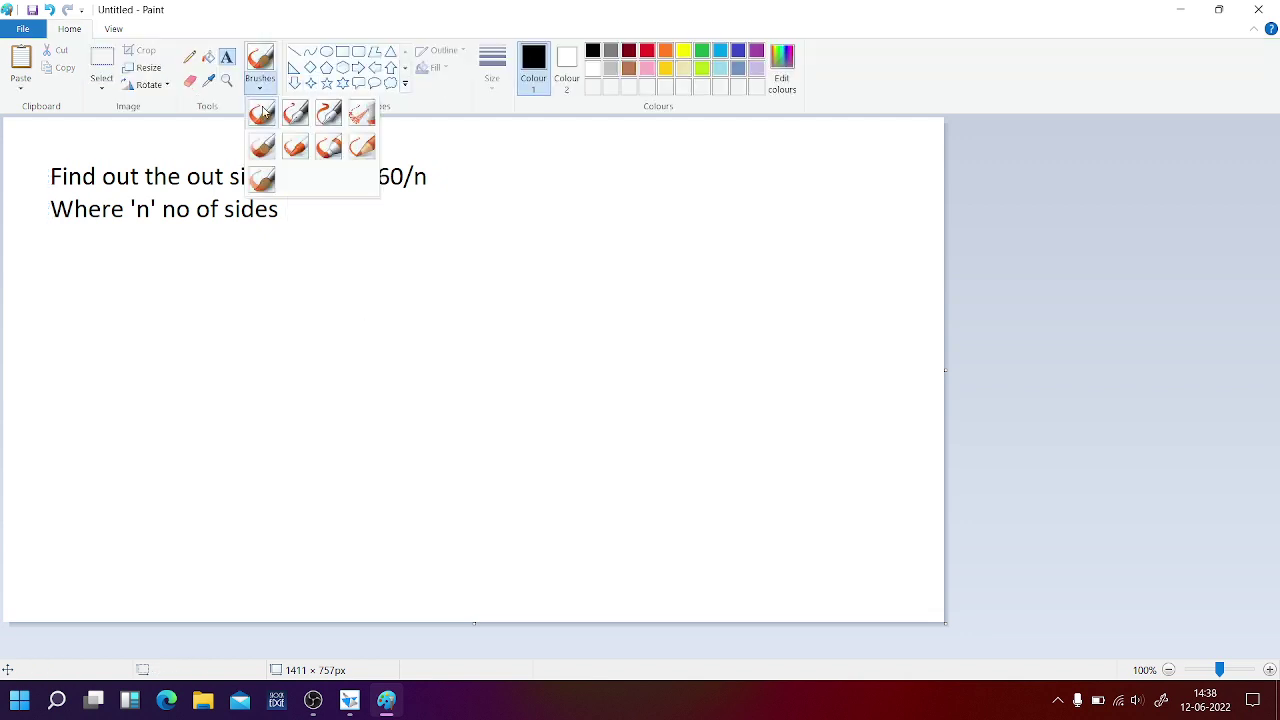
left_click(269, 118)
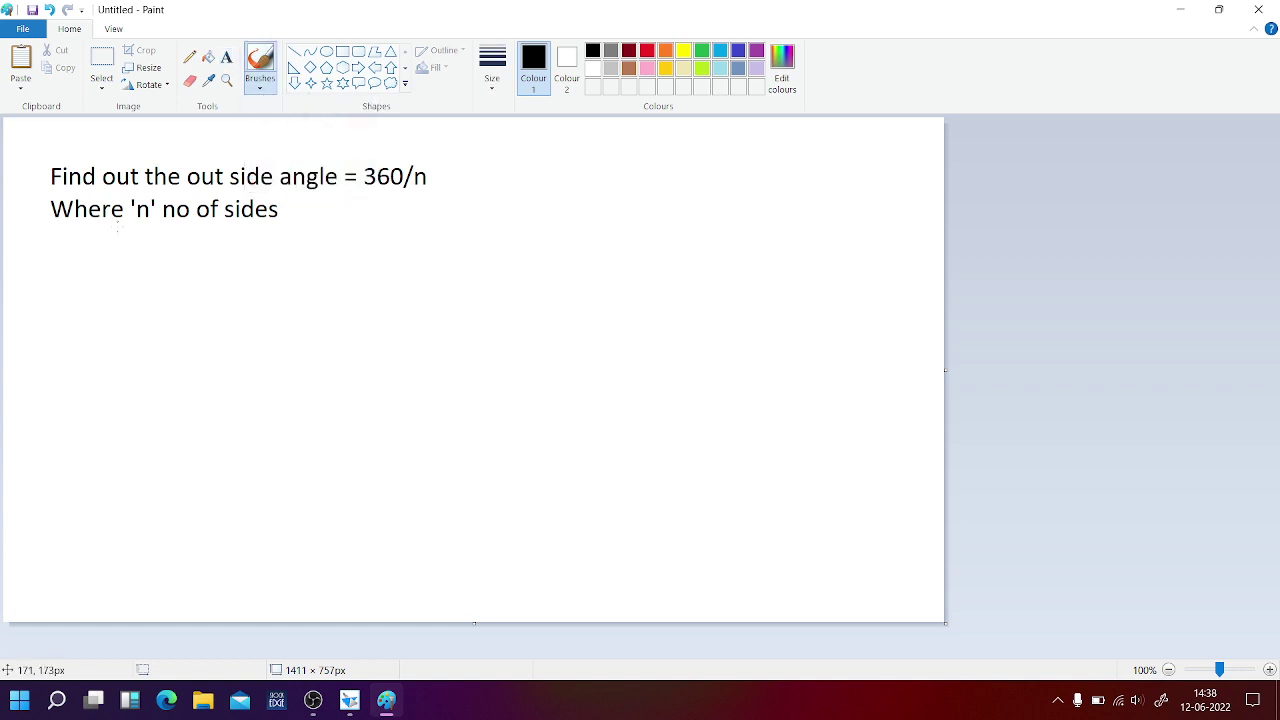
left_click_drag(131, 253, 101, 286)
mouse_move(178, 265)
left_mouse_down()
mouse_move(155, 266)
mouse_move(162, 290)
mouse_move(186, 292)
mouse_move(236, 258)
mouse_move(264, 288)
mouse_move(250, 296)
left_mouse_up()
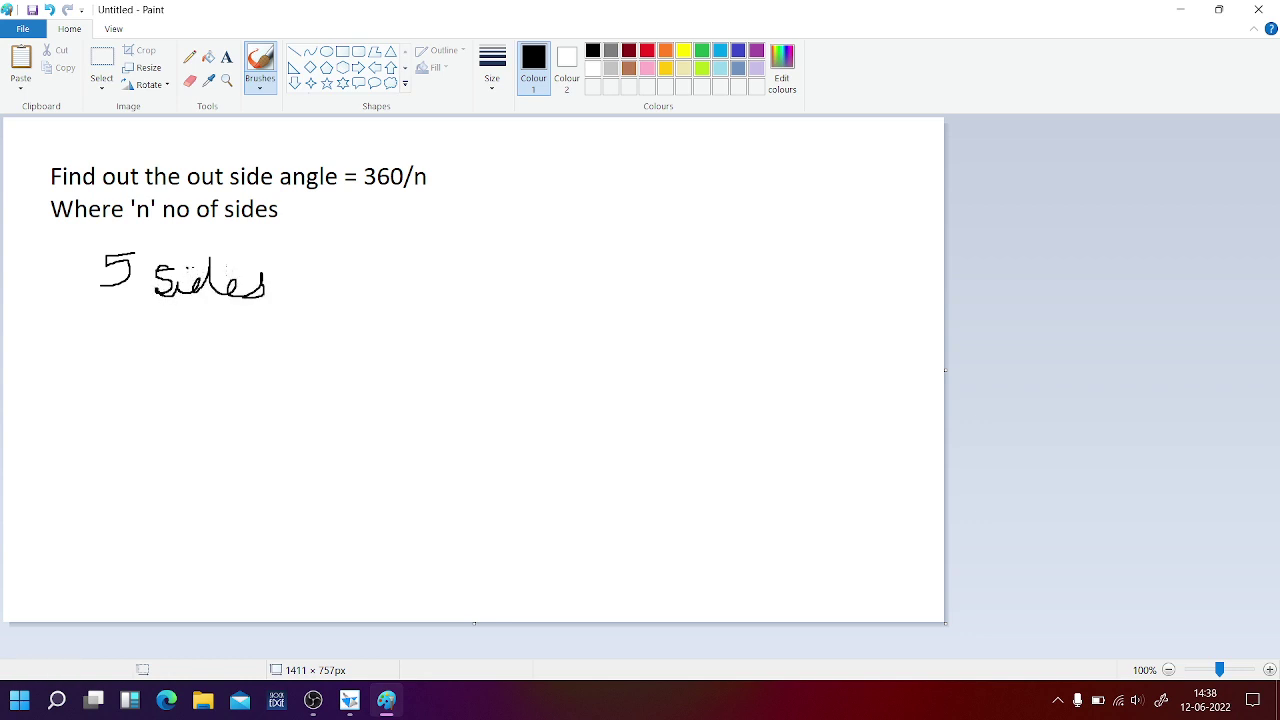
mouse_move(317, 274)
left_mouse_down()
mouse_move(342, 274)
mouse_move(342, 287)
left_mouse_up()
Step: Add the text '360/5 = 72 degree' beside it, correcting the 'degee' typo
left_click(226, 56)
mouse_move(372, 244)
left_mouse_down()
mouse_move(586, 308)
mouse_move(657, 310)
left_mouse_up()
type("360/")
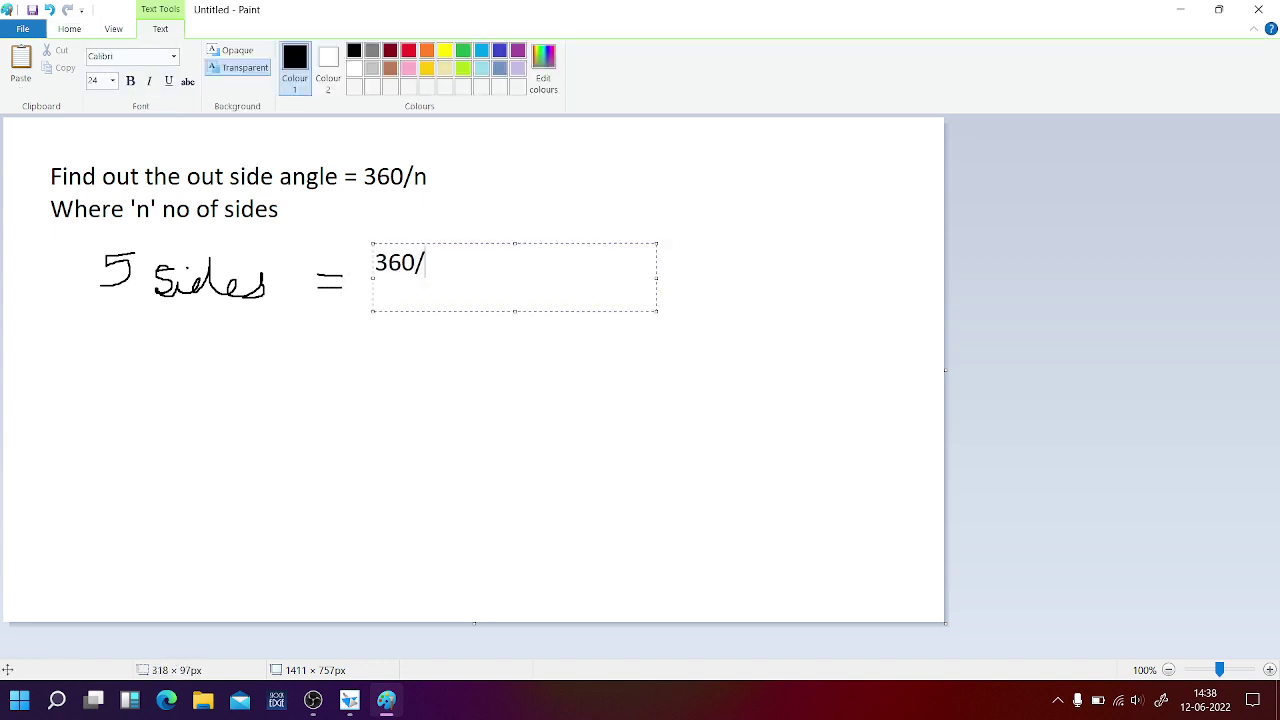
type("5 = ")
type("72")
type(" degee")
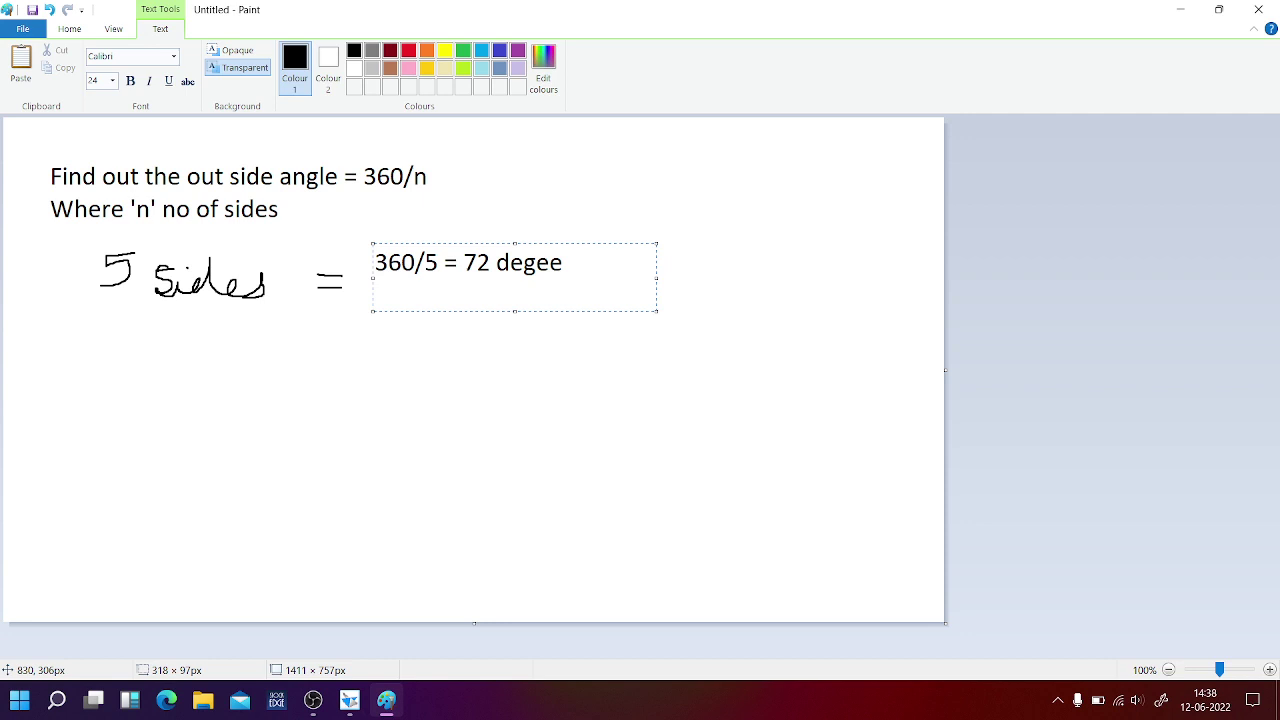
left_click(535, 268)
type("r")
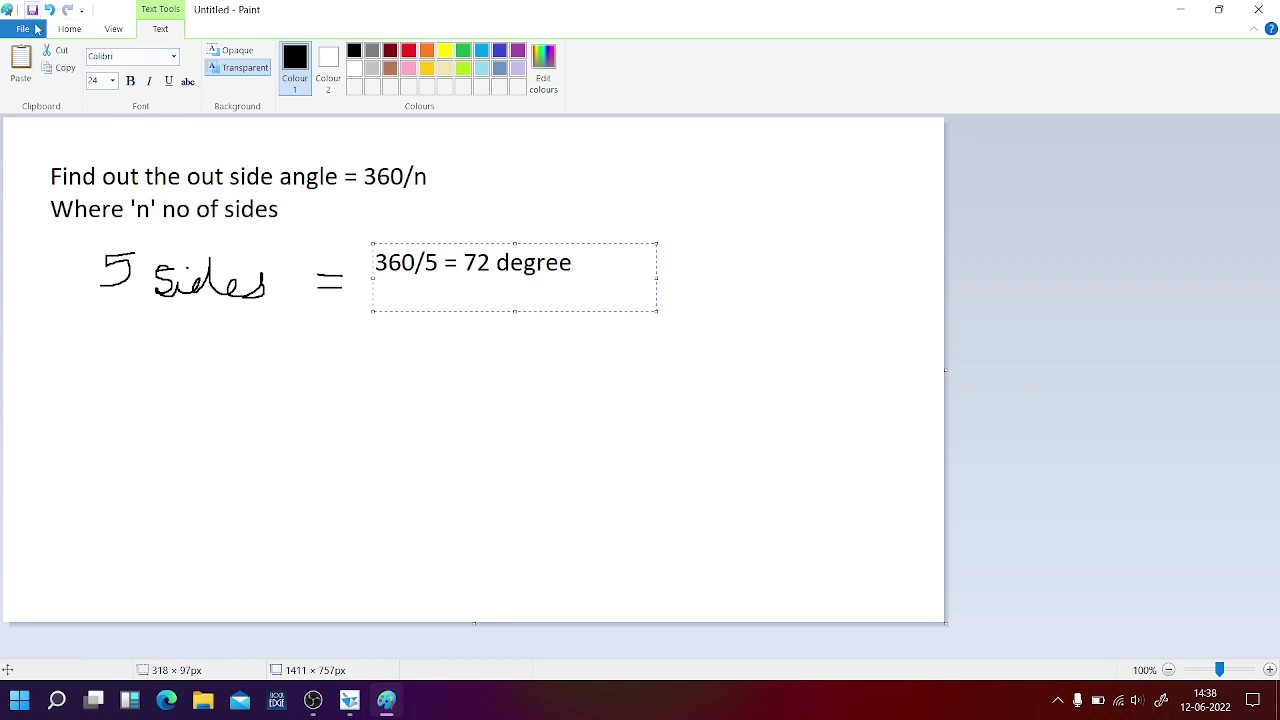
left_click(346, 413)
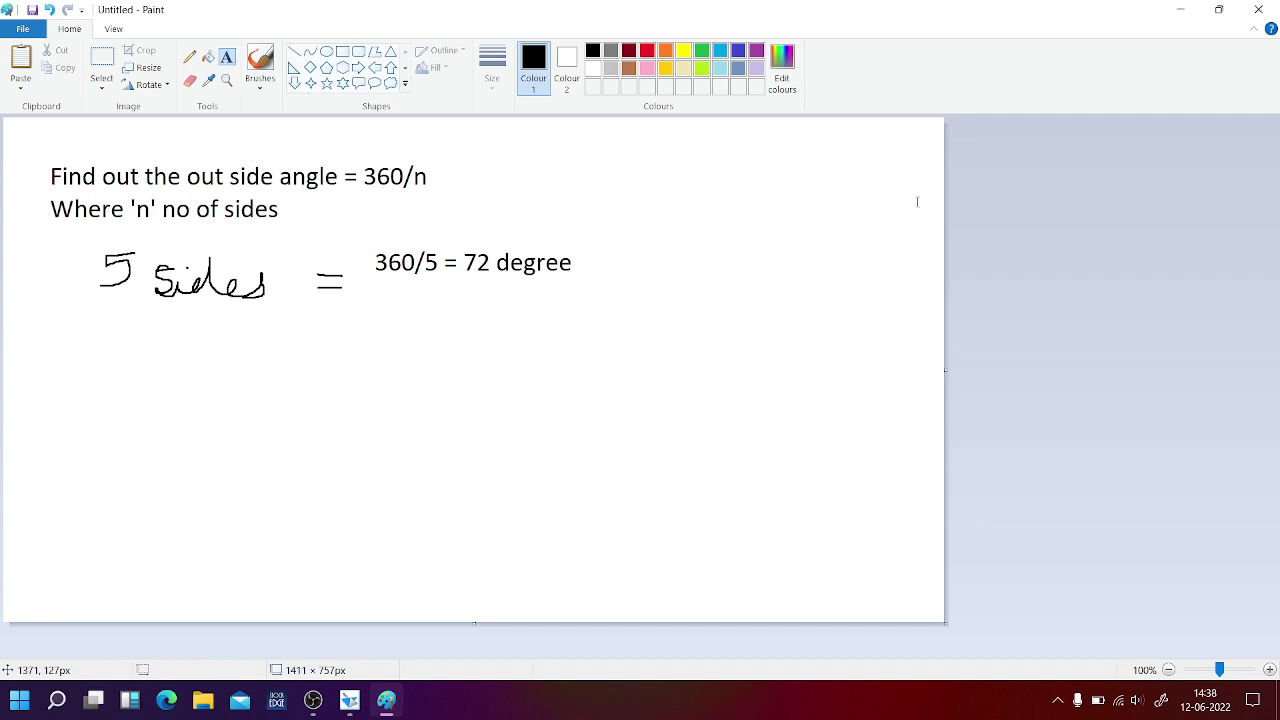
Step: Back in Solid Edge, draw the pentagon's first 30 mm side at 0 degrees
left_click(388, 688)
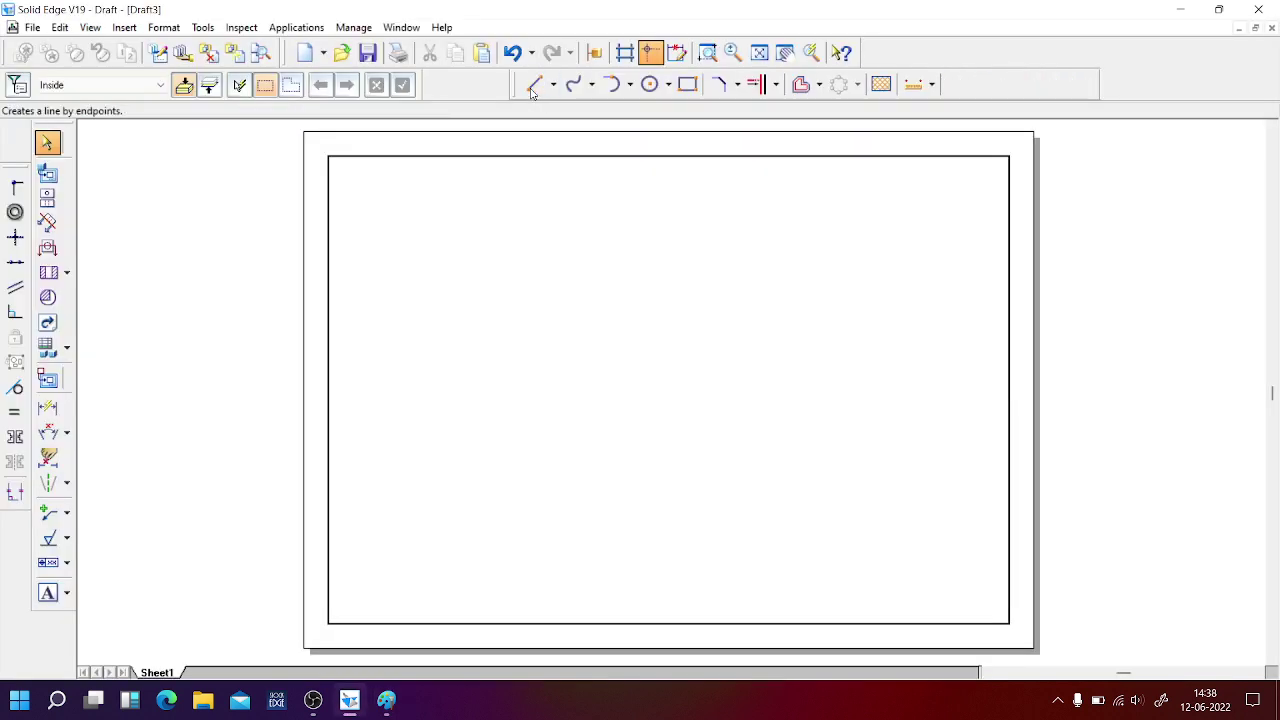
left_click(557, 84)
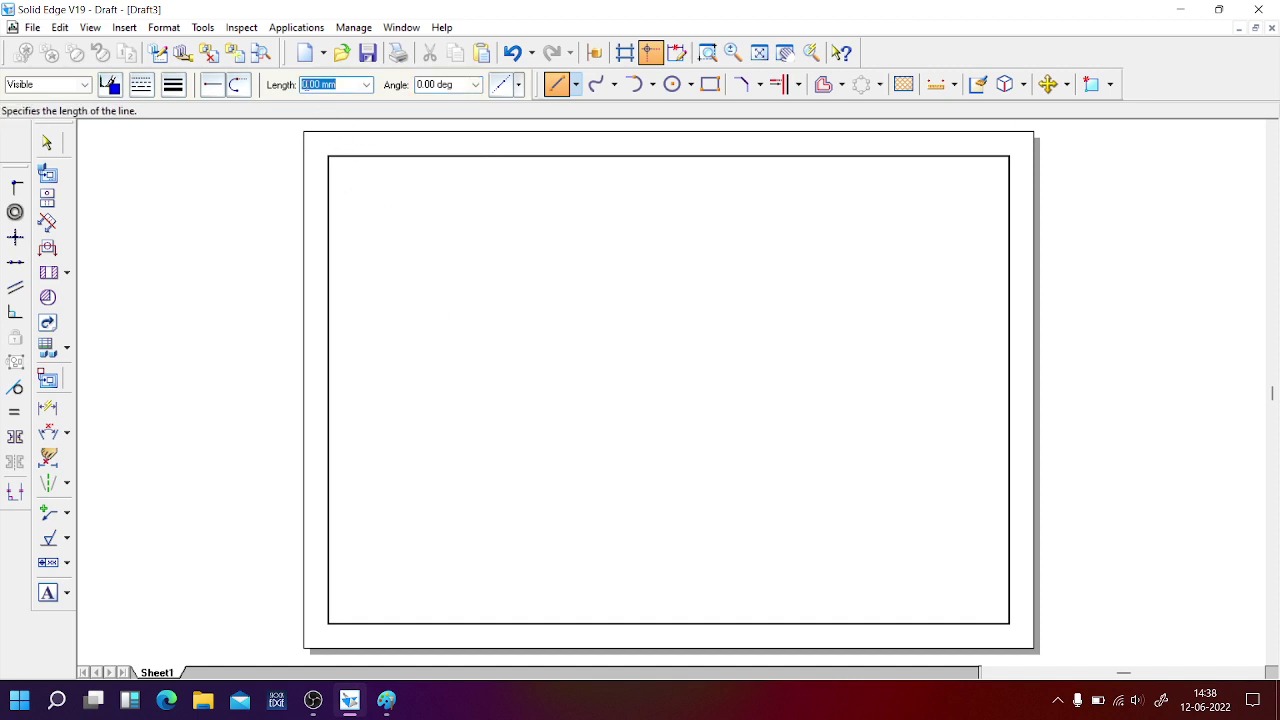
type("30")
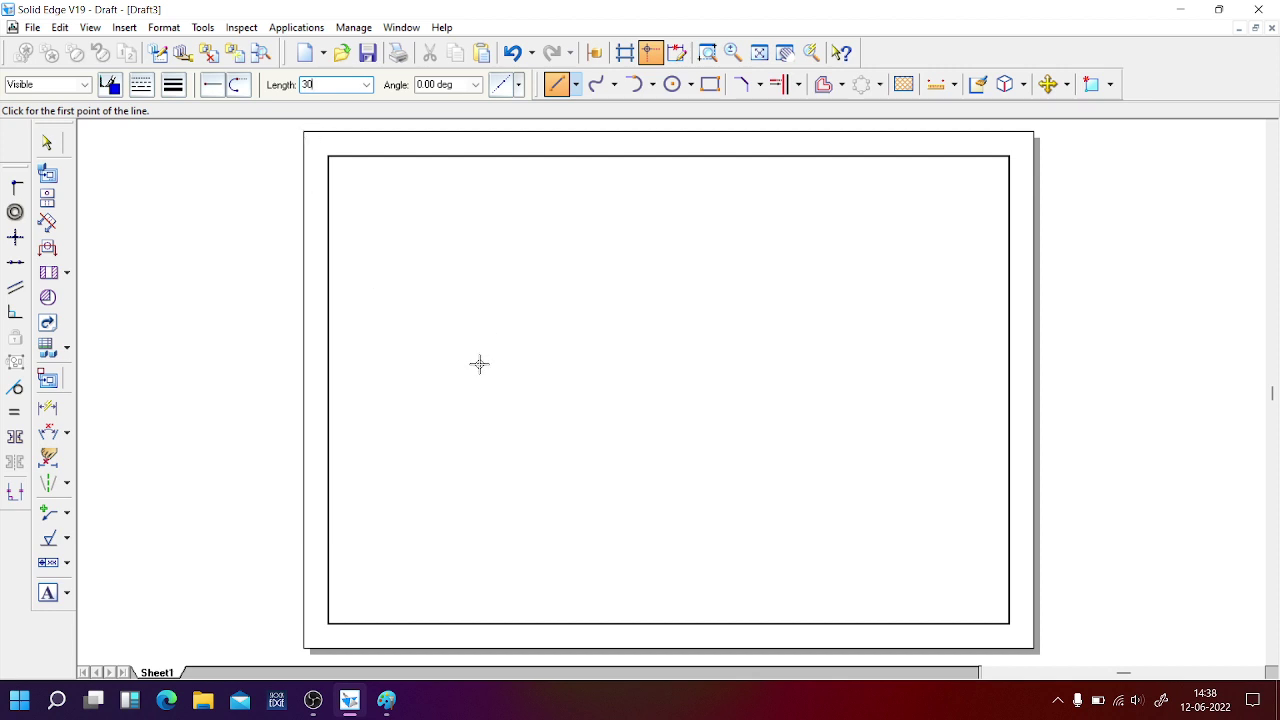
left_click(484, 394)
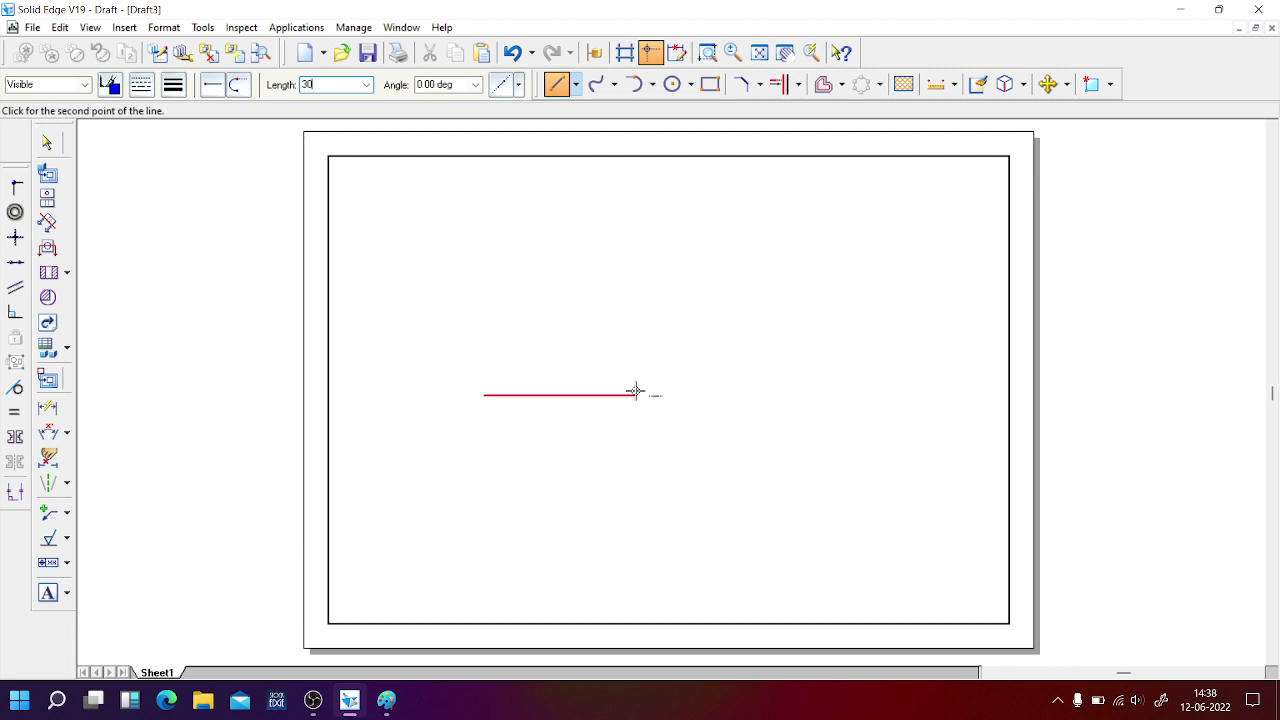
key("Tab")
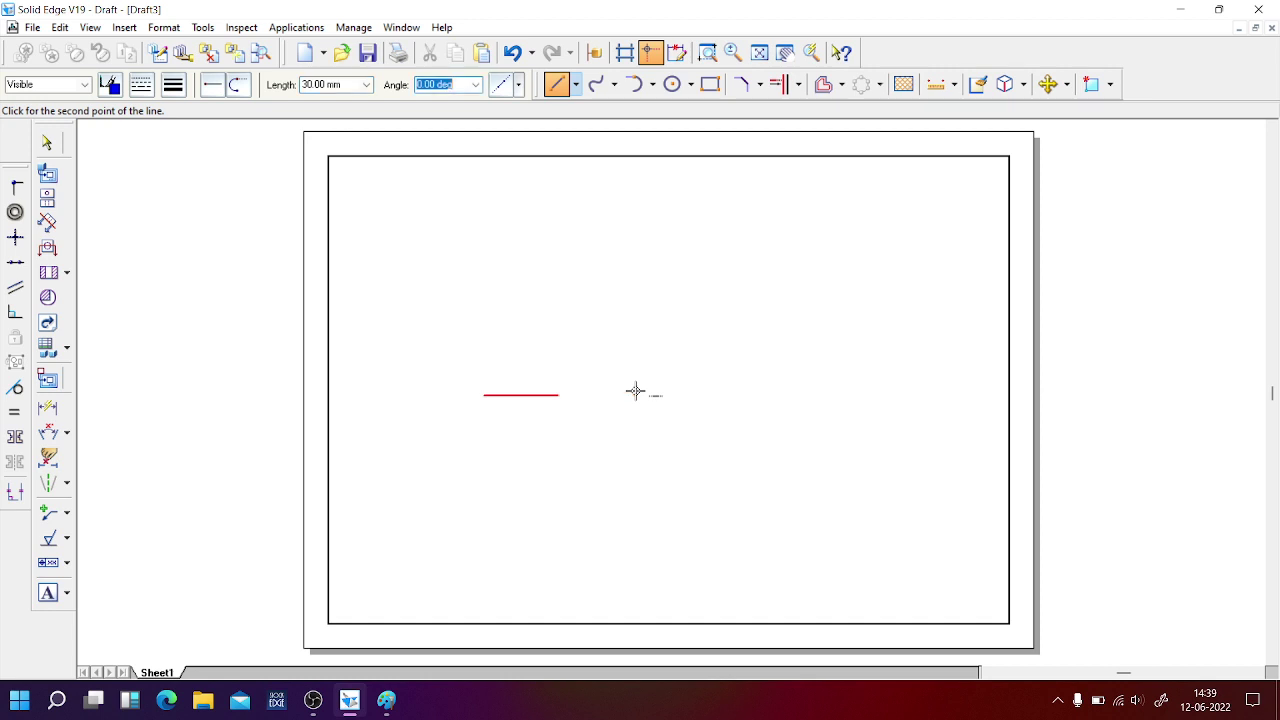
type("0")
key("Return")
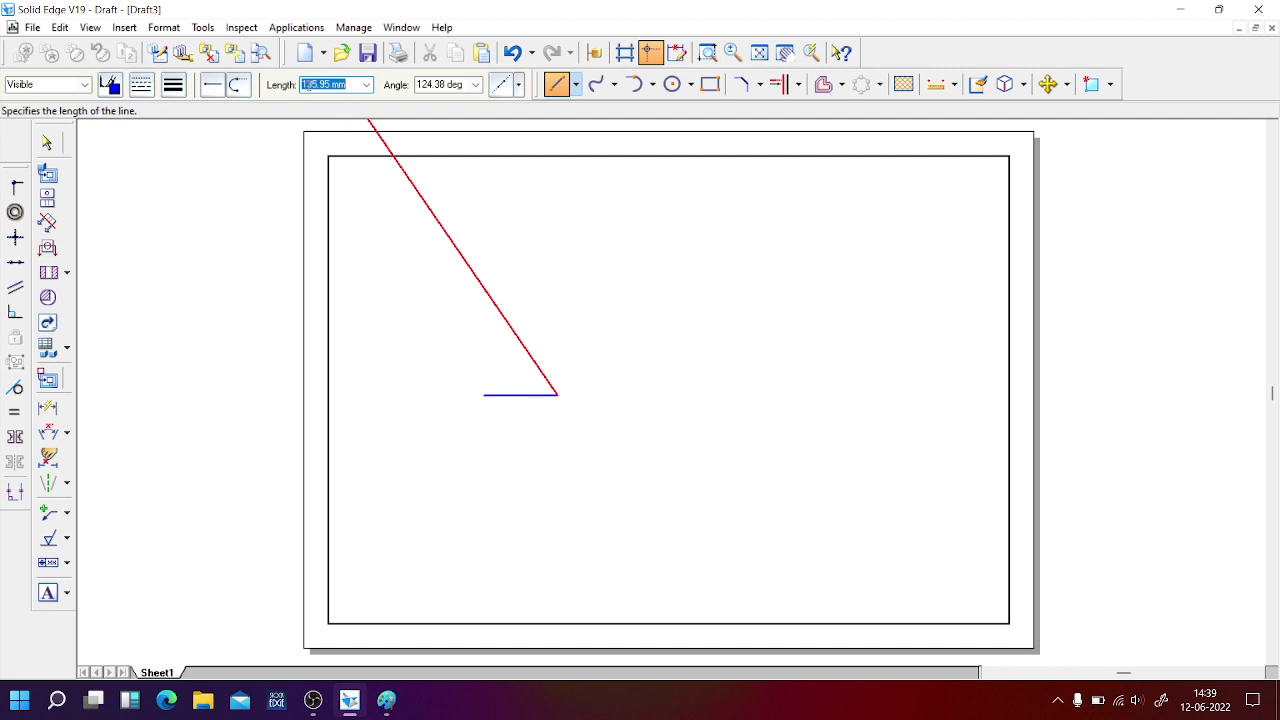
Step: Add the second and third 30 mm sides at 75 and 144 degrees
type("30")
key("Tab")
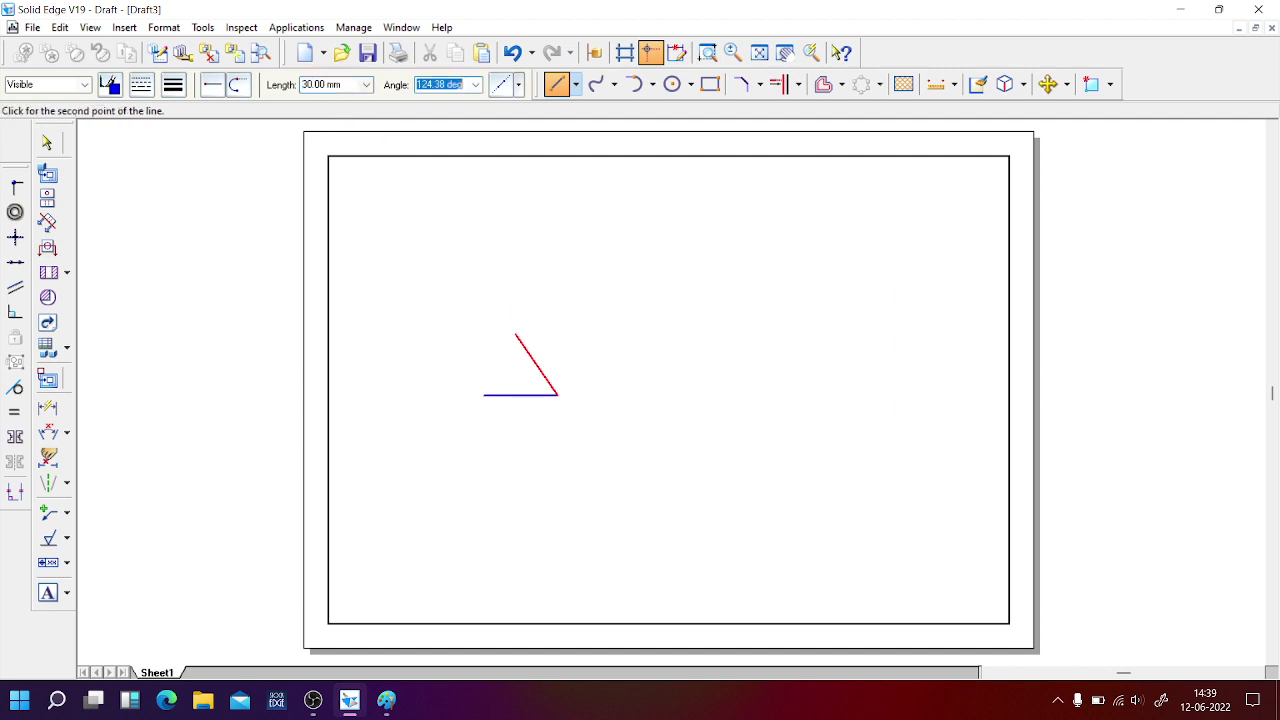
type("75")
key("Return")
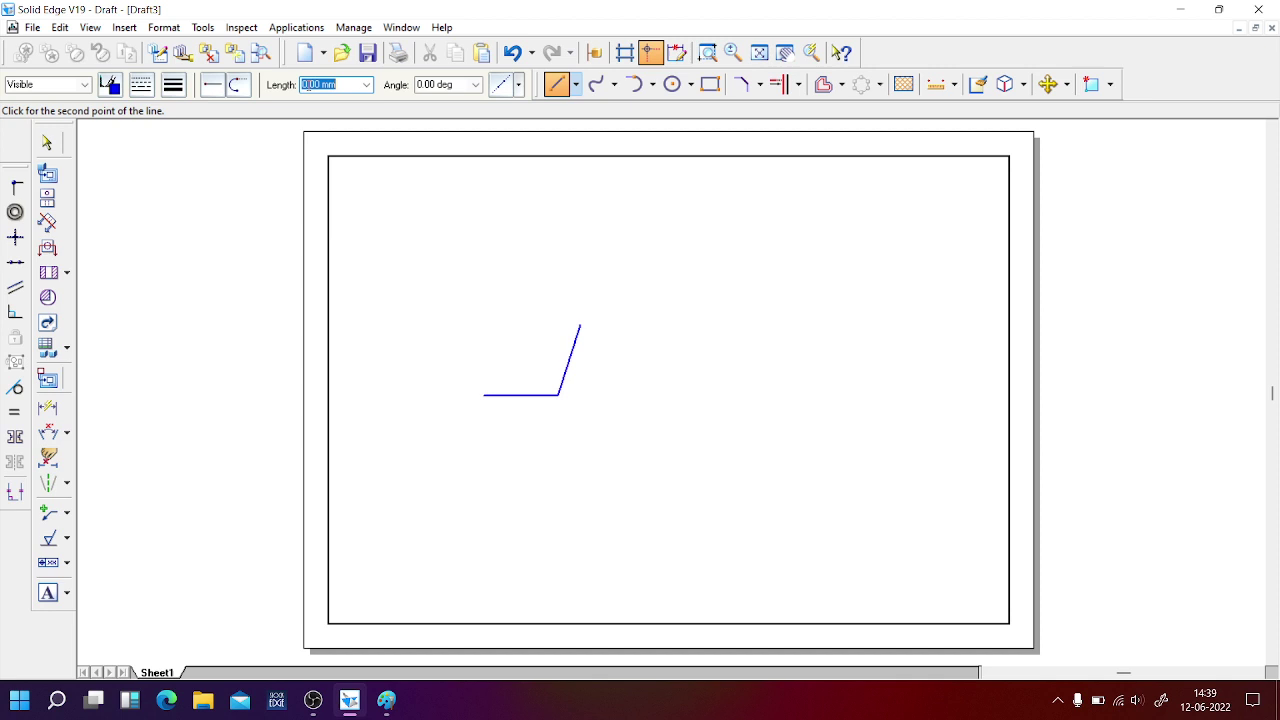
type("30")
key("Tab")
type("14")
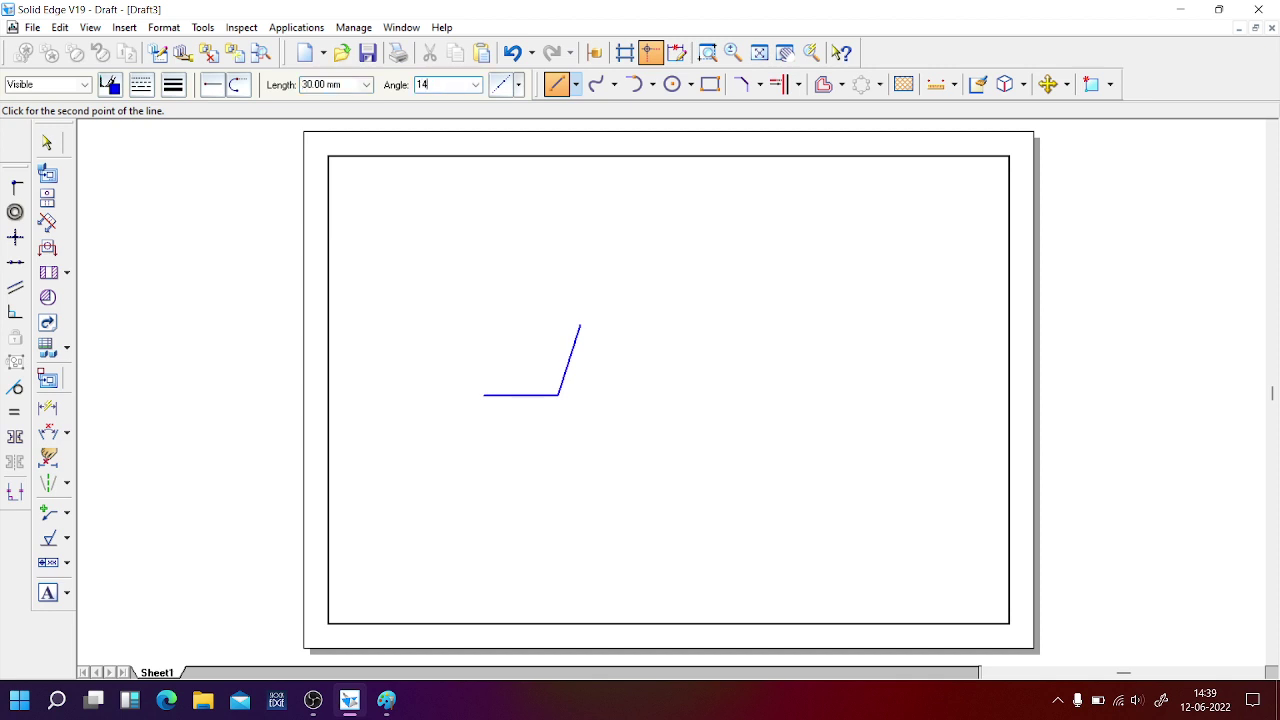
type("4")
key("Return")
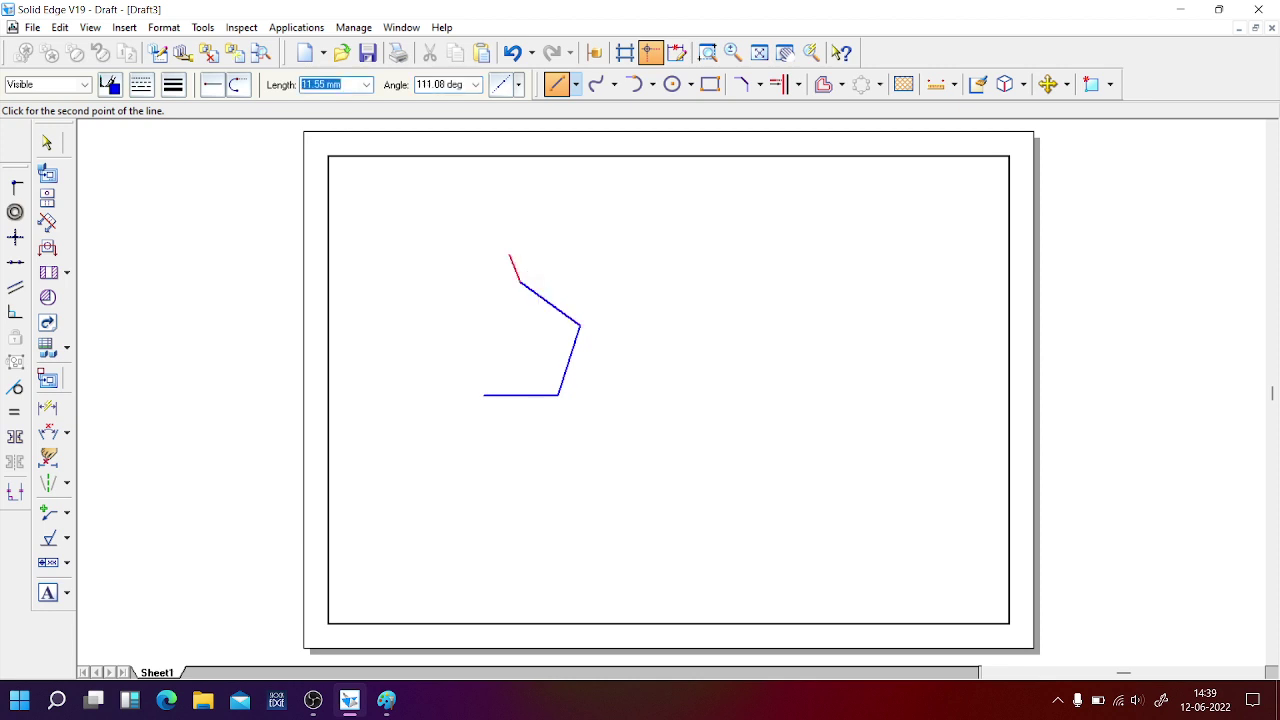
Step: Add the fourth 30 mm side at 216 degrees and close the pentagon at its start point
type("30")
key("Tab")
type("144")
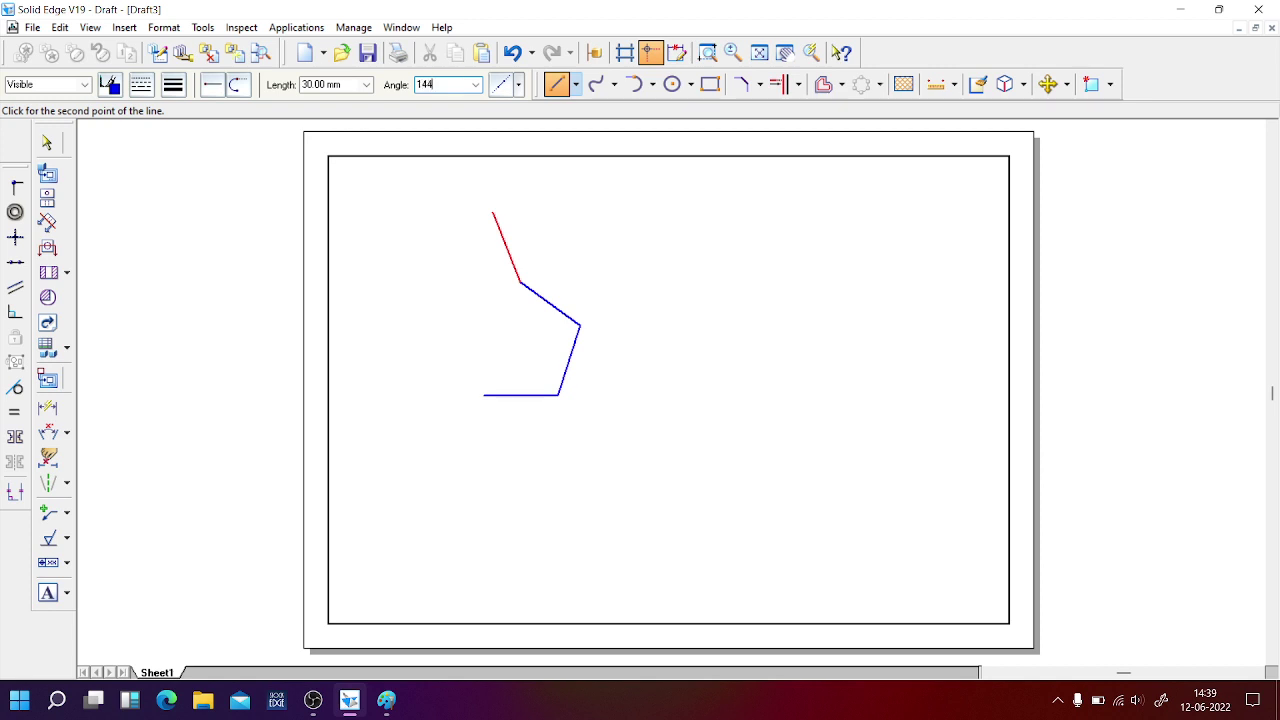
type("72")
key("Return")
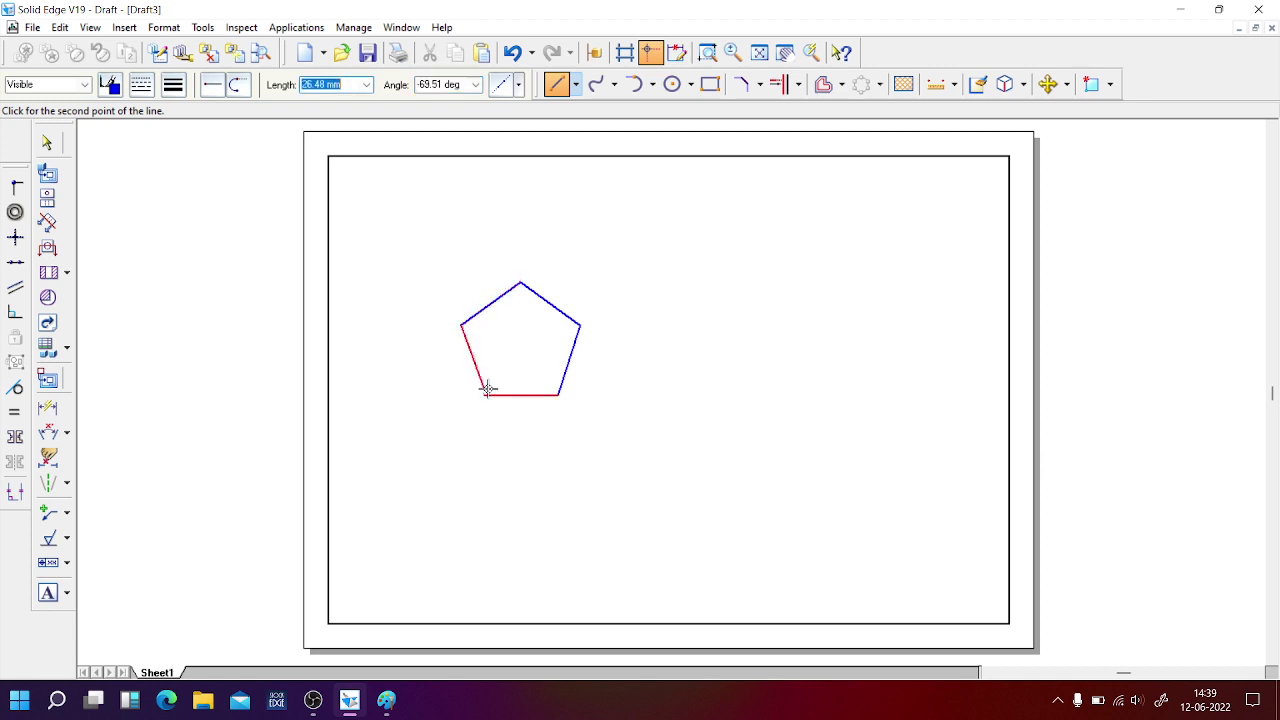
left_click(482, 395)
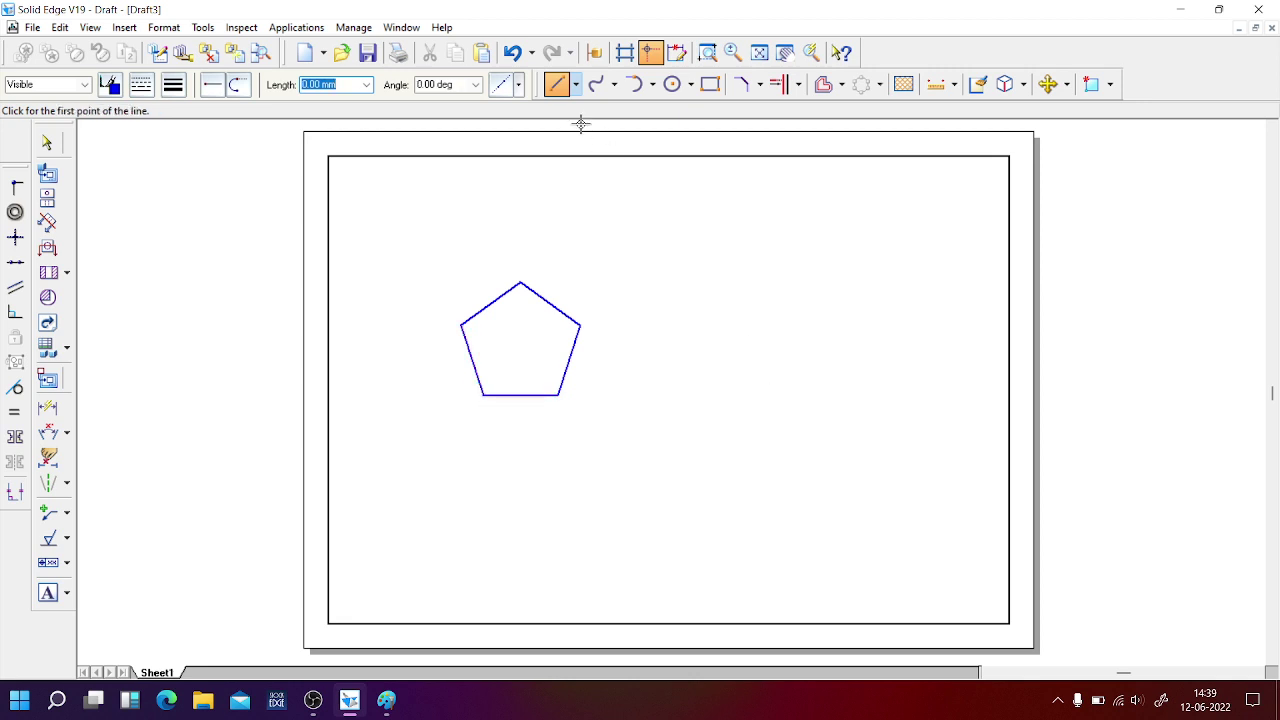
Step: Draw the hexagon's horizontal 30 mm base and its second side at 60 degrees
left_click(557, 84)
left_click(697, 388)
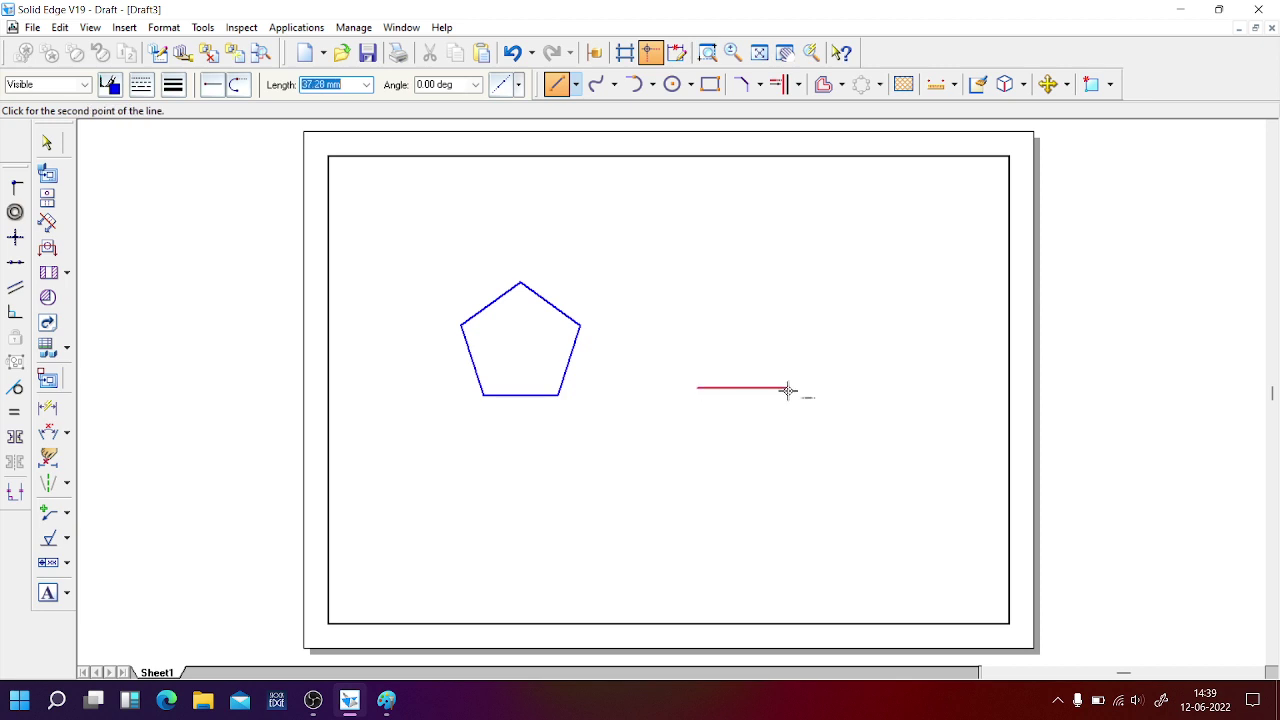
type("30")
key("Tab")
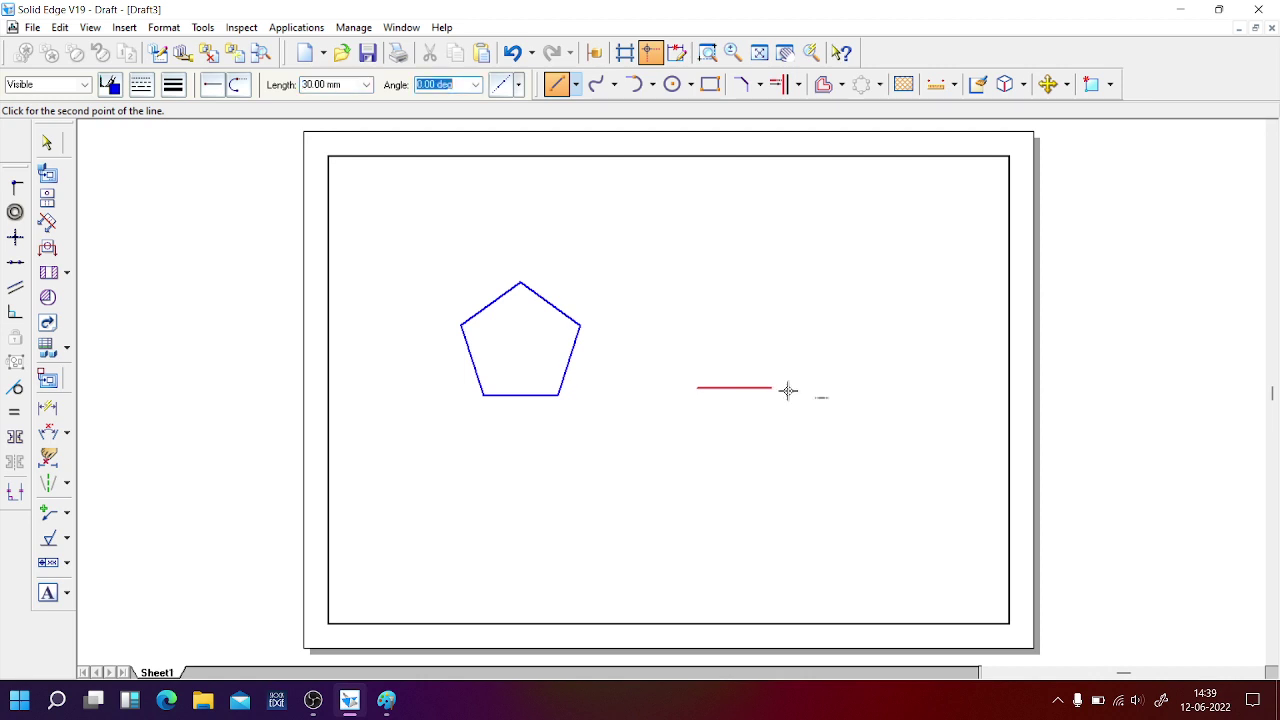
left_click(788, 390)
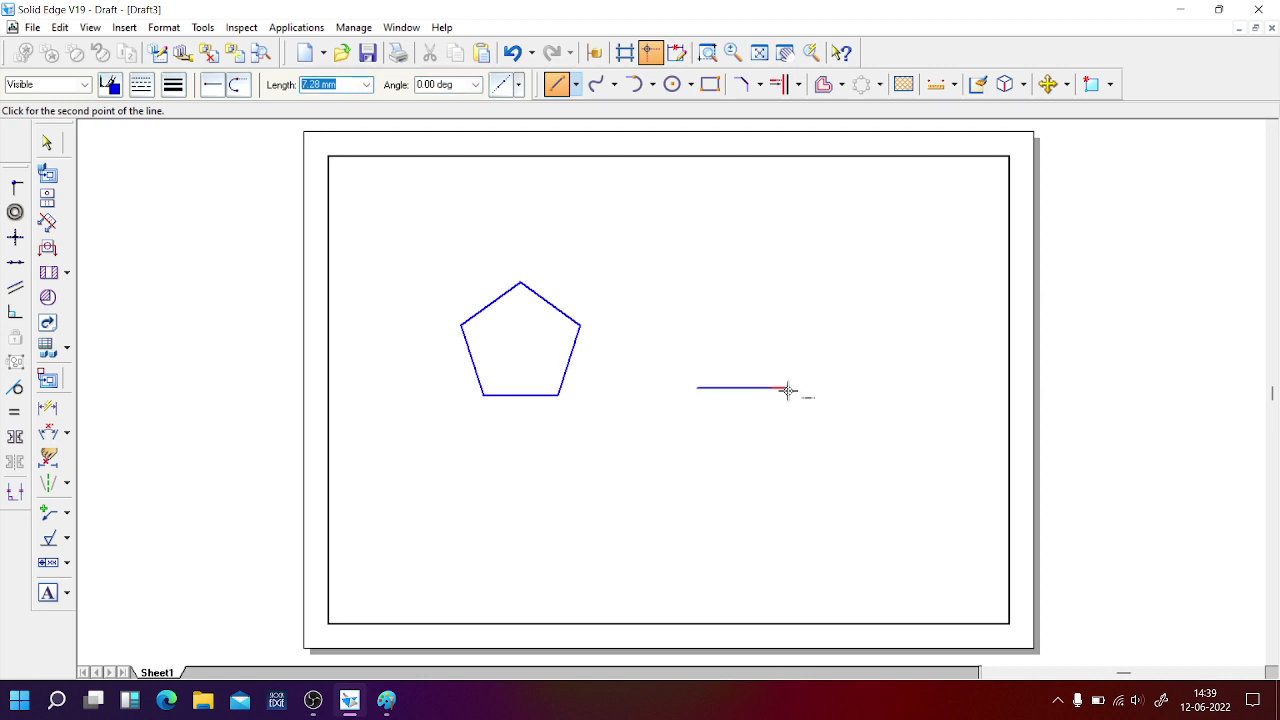
type("30")
key("Tab")
type("60")
left_click(789, 285)
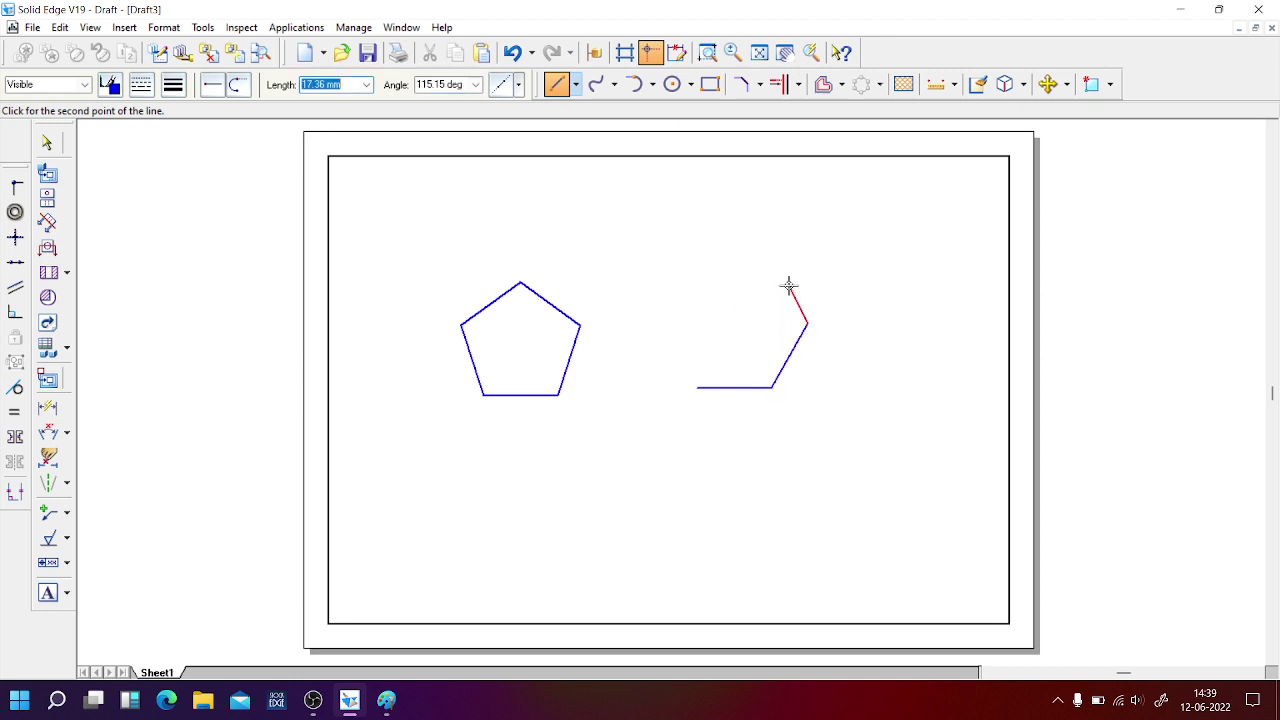
Step: Add the third 30 mm side (angle -60) and the top side at 180 degrees
type("30")
key("Tab")
type("-60")
key("Tab")
left_click(789, 285)
type("30")
key("Tab")
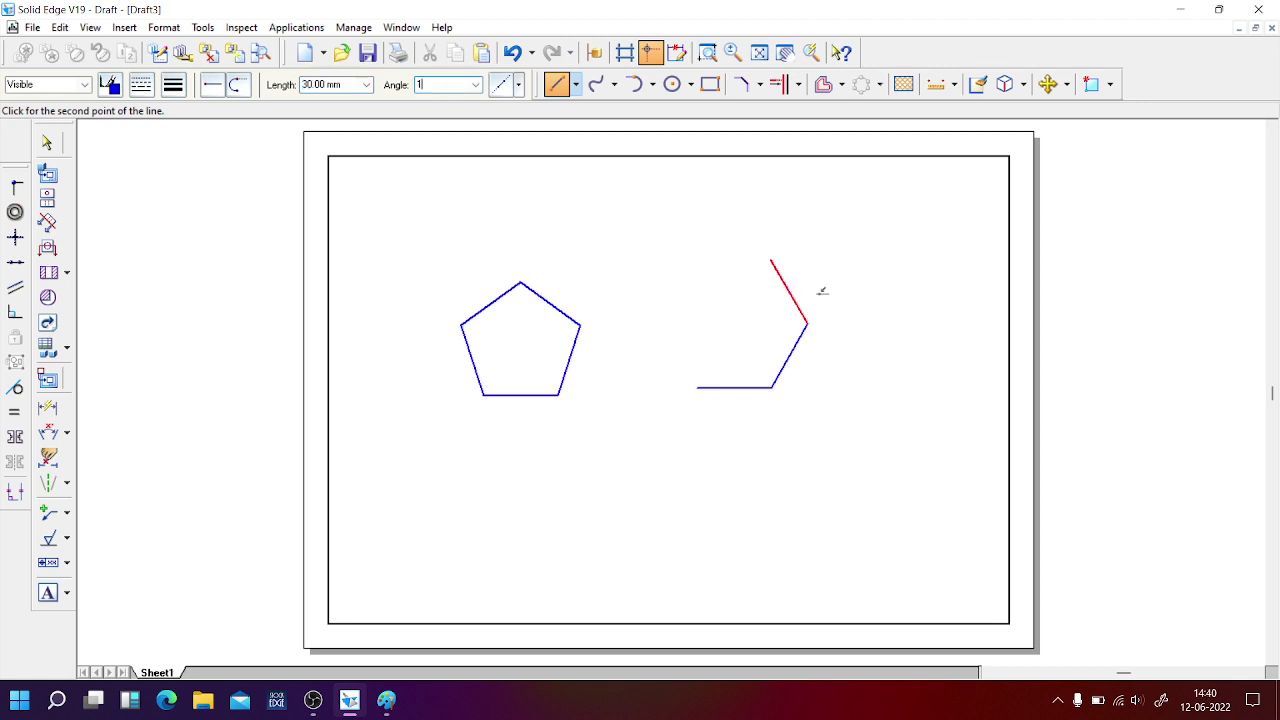
type("180")
left_click(789, 285)
Step: Add the 30 mm sides at 240 and 300 degrees to close the hexagon
type("3")
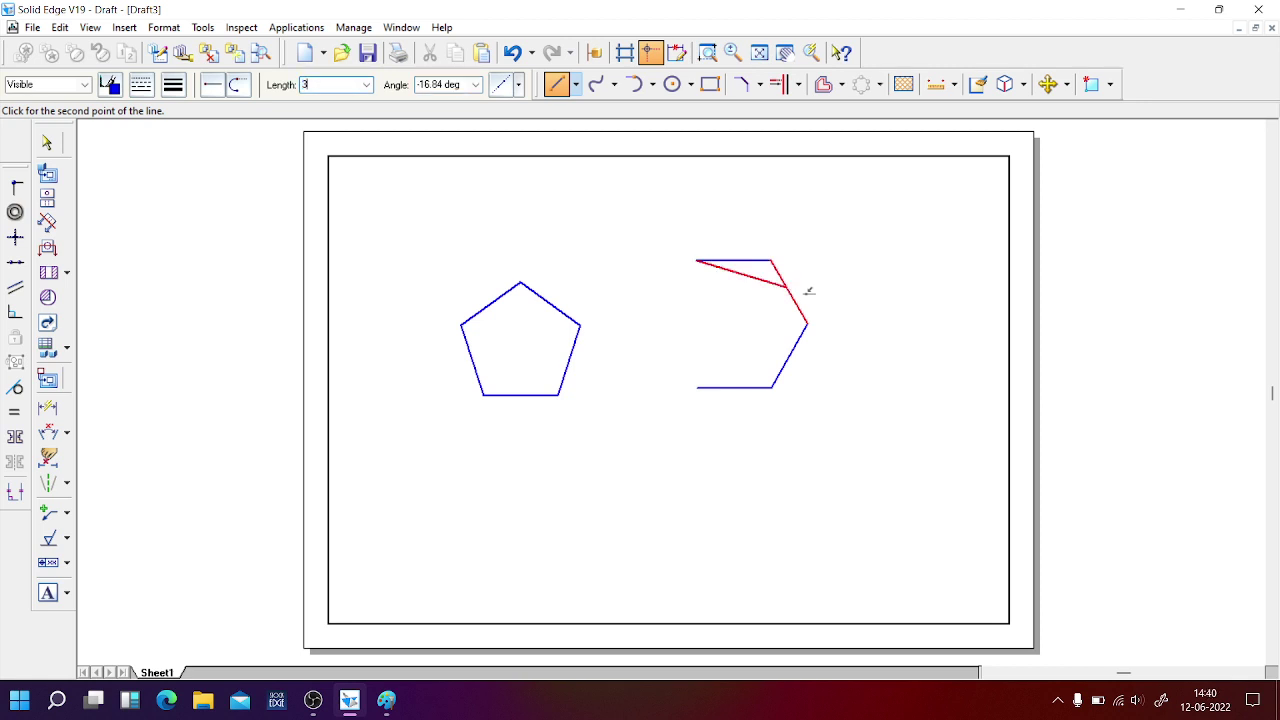
type("0")
key("Tab")
type("240")
left_click(789, 285)
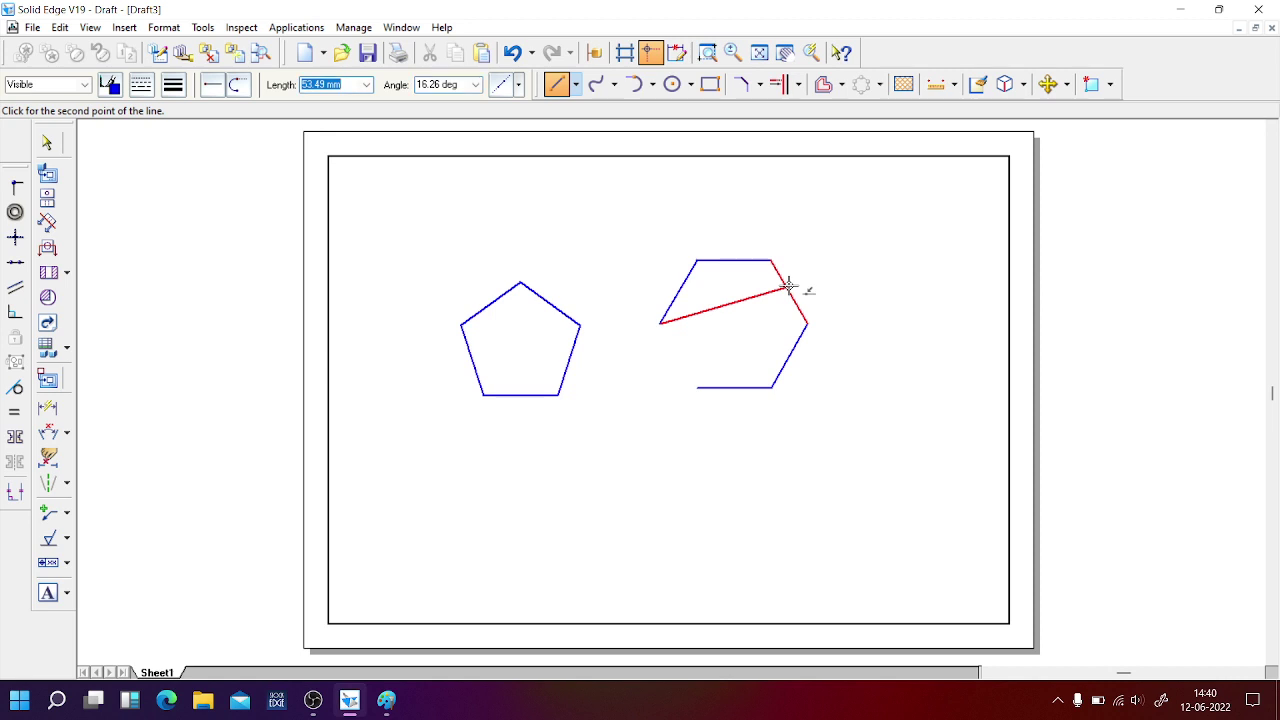
type("30")
key("Tab")
type("300")
left_click(789, 285)
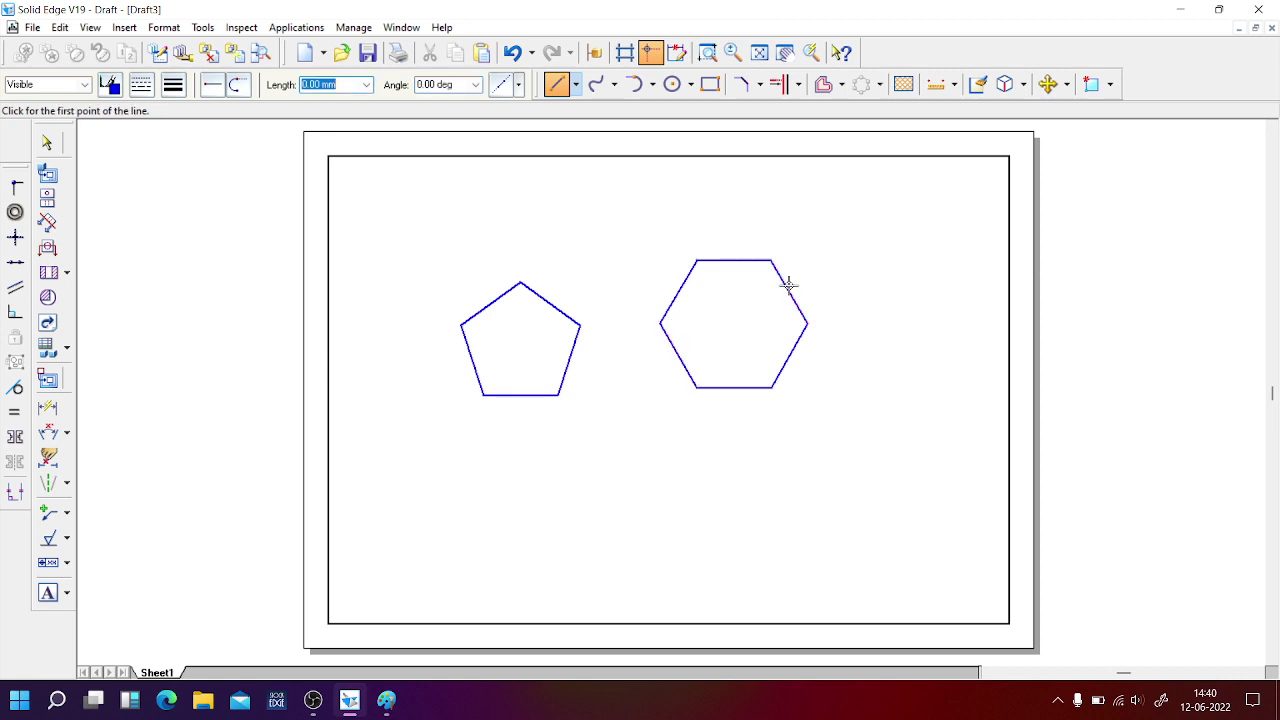
Step: Fence-select the pentagon and hexagon and move them together up and to the left
left_click(47, 143)
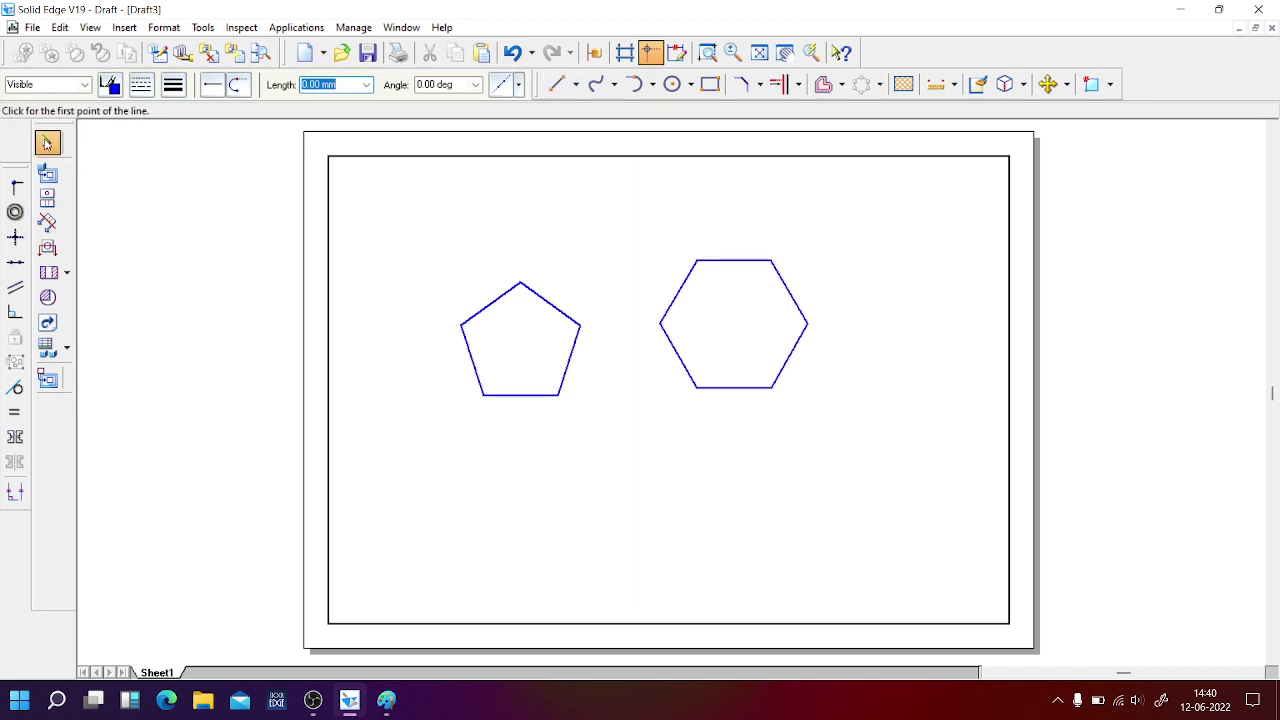
left_click_drag(366, 210, 902, 442)
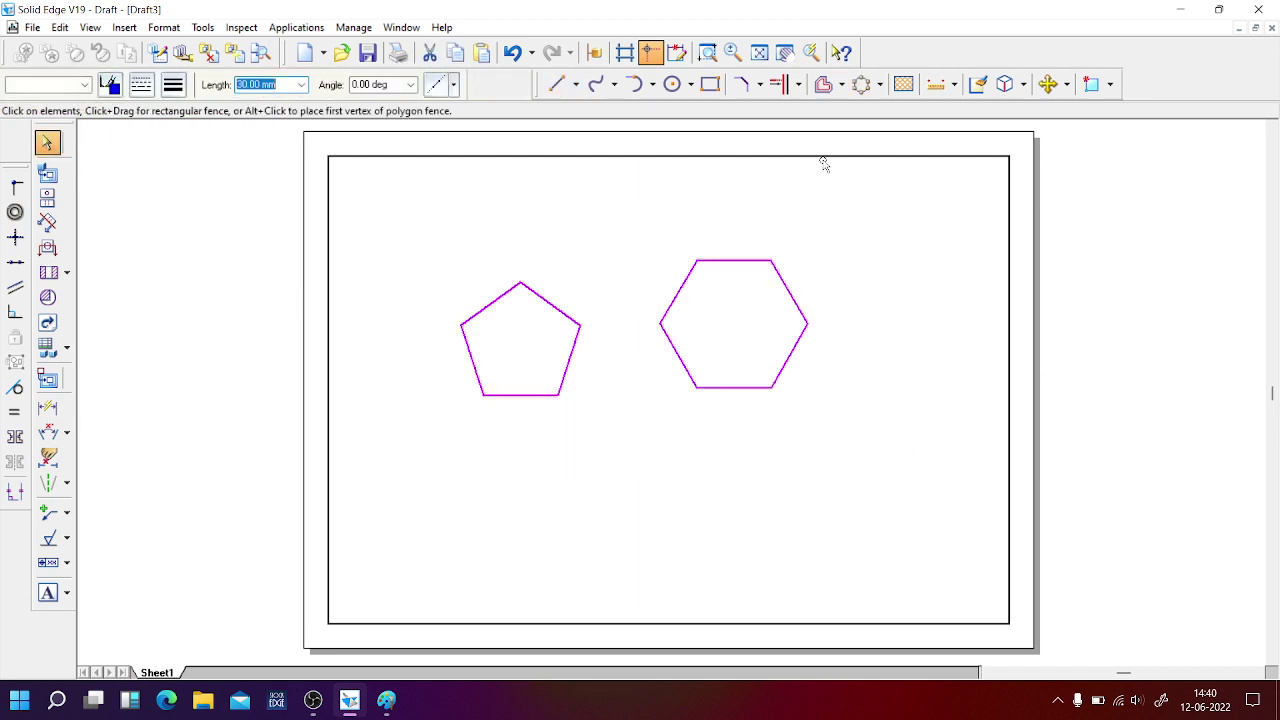
left_click(1048, 85)
left_click(909, 381)
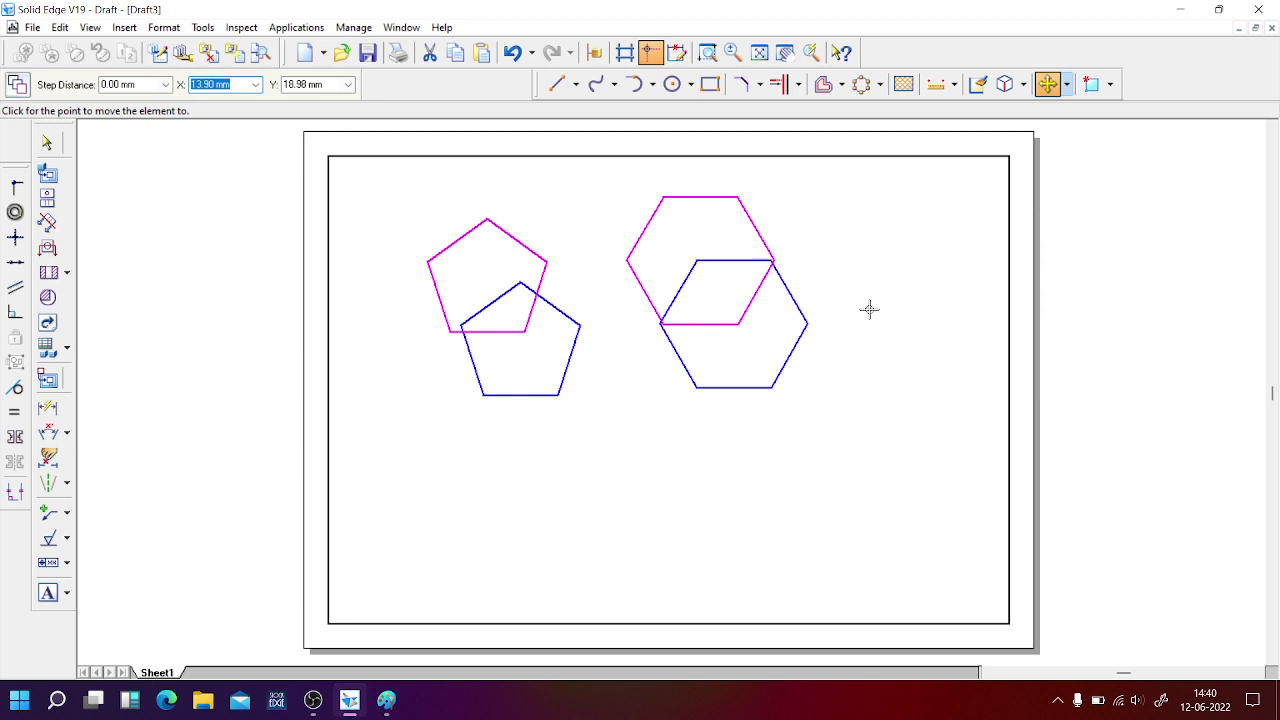
left_click(848, 295)
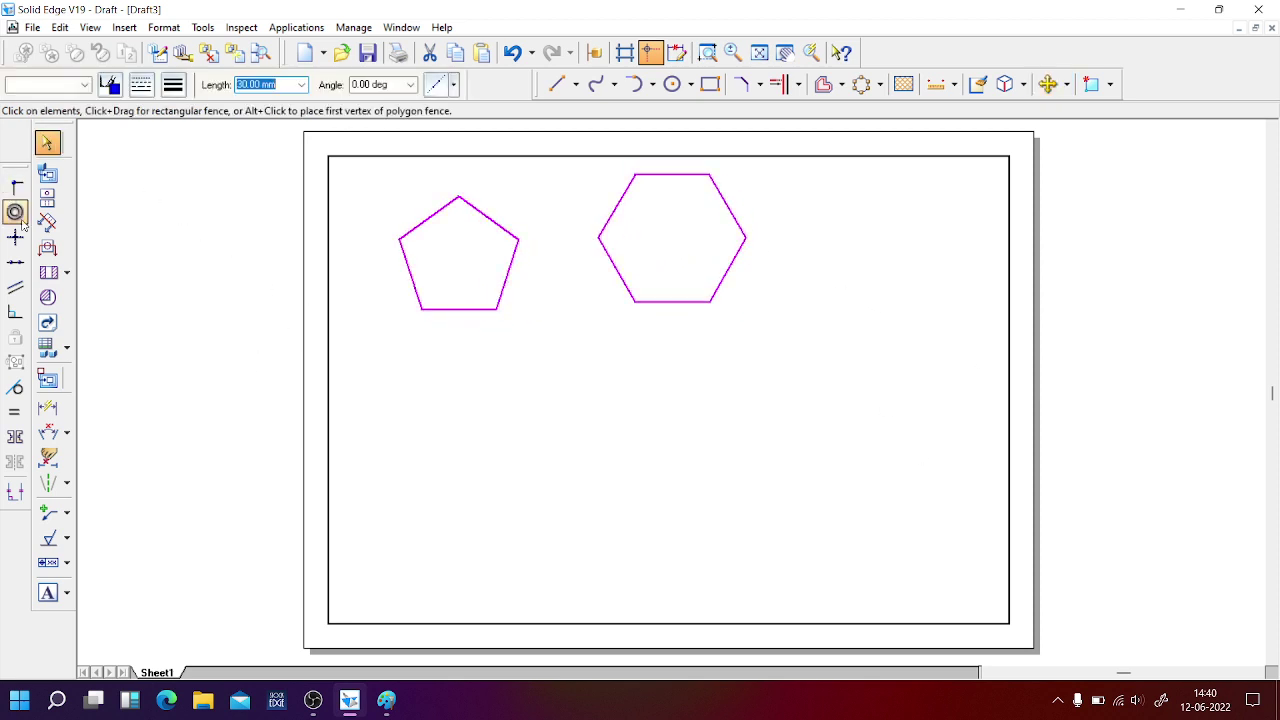
left_click(555, 87)
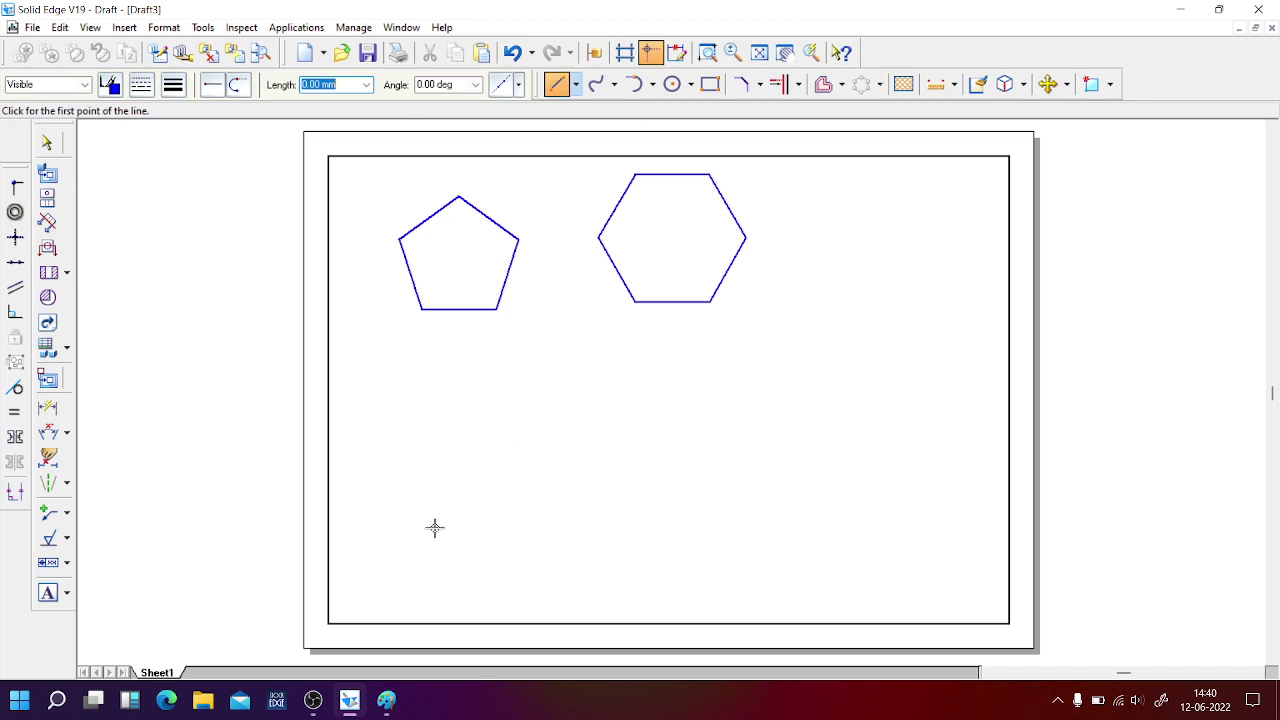
Step: Start the octagon near the sheet bottom with 30 mm sides at 0 and 45 degrees
left_click(624, 560)
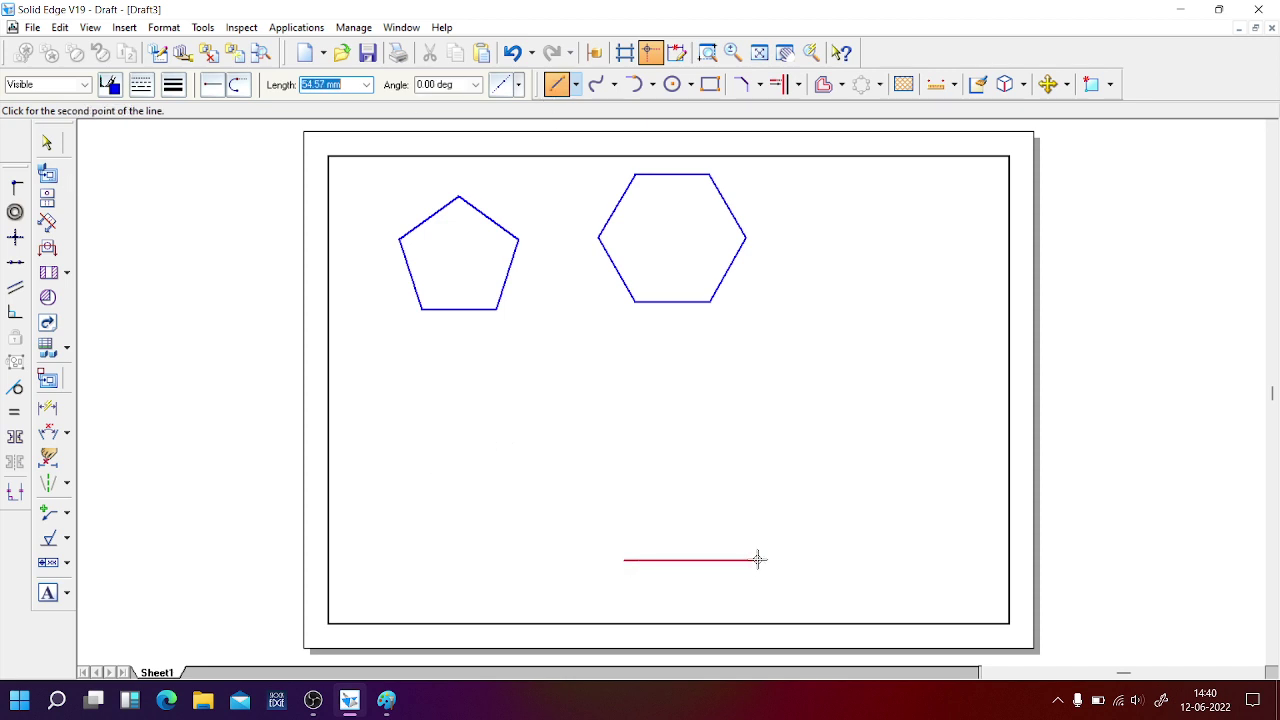
type("30")
key("Tab")
type("0")
key("Return")
type("30")
key("Tab")
type("45")
key("Return")
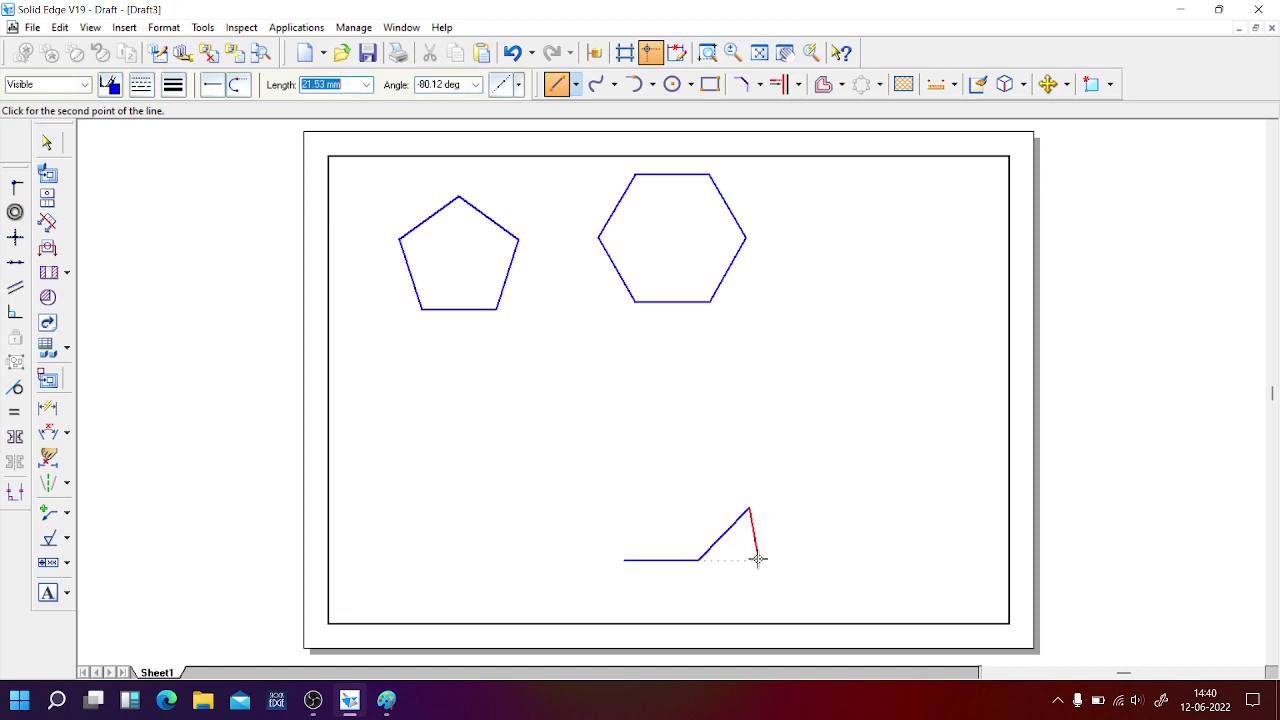
Step: Add 30 mm sides at 90 and 135 degrees
type("30")
key("Tab")
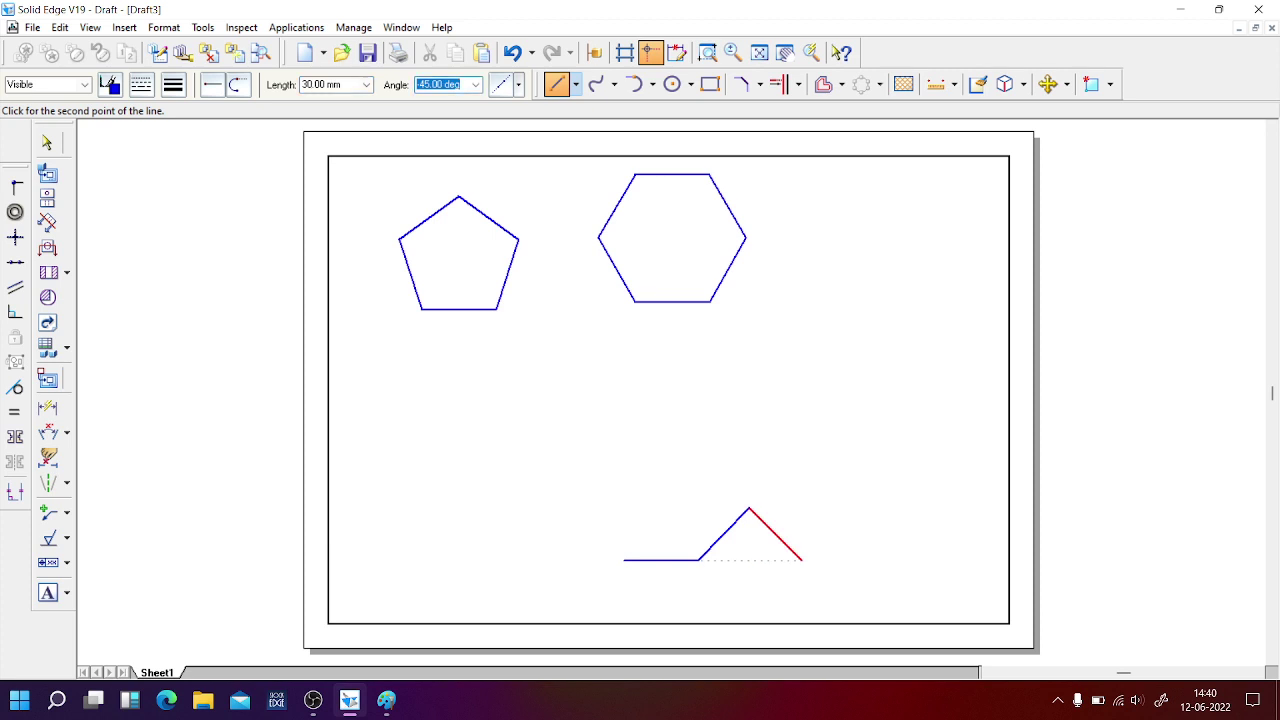
type("90")
key("Return")
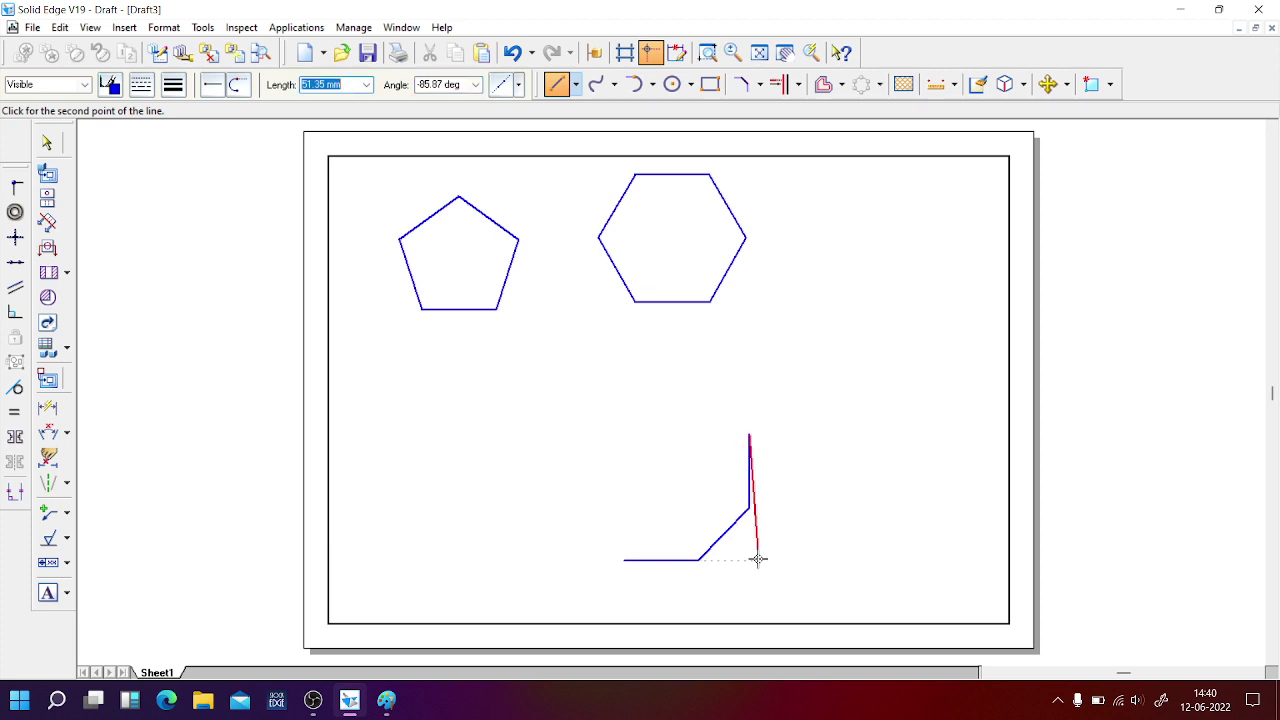
type("30")
key("Tab")
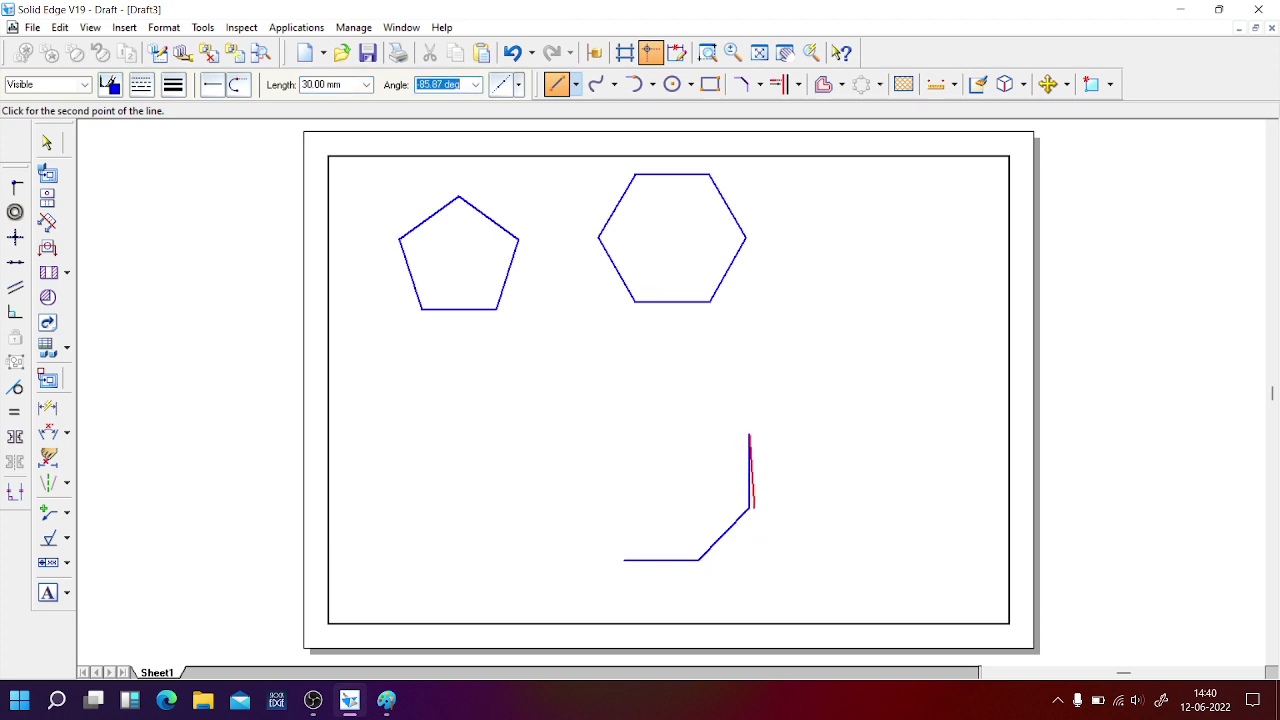
type("90")
type("45")
key("Return")
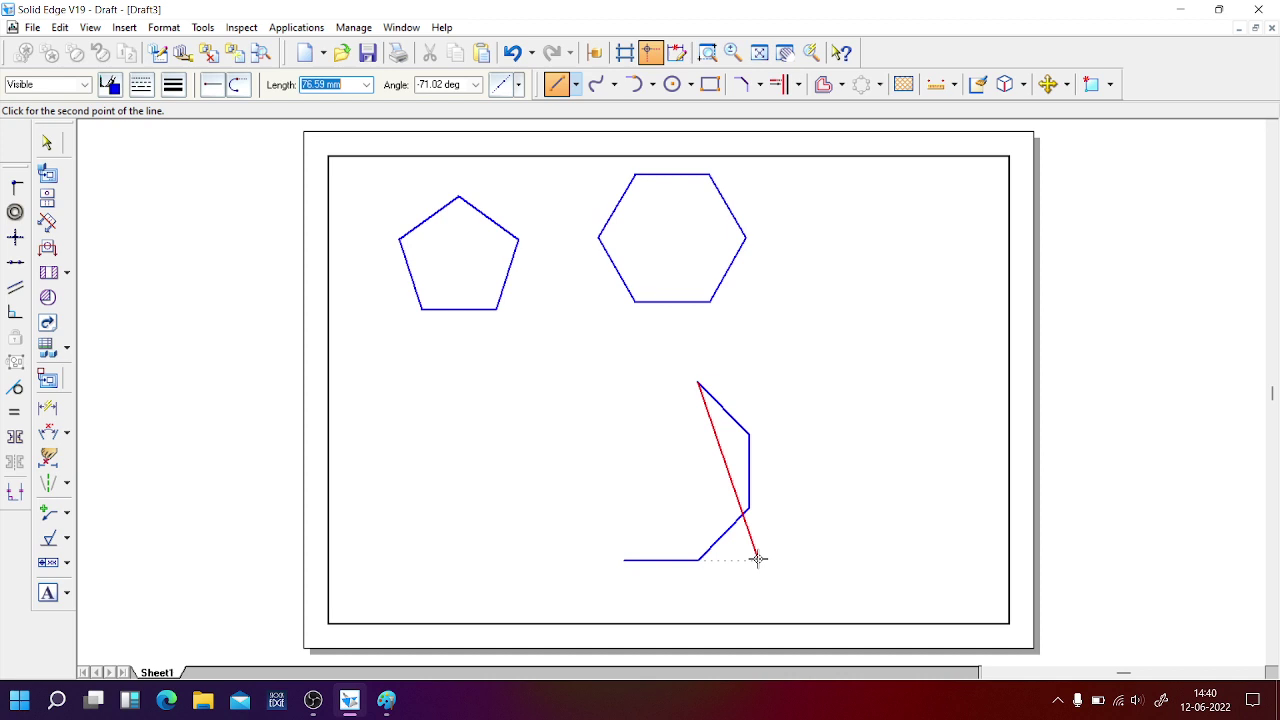
Step: Add the 30 mm top side at 90+90 and a diagonal at 180+45 degrees
type("30")
key("Tab")
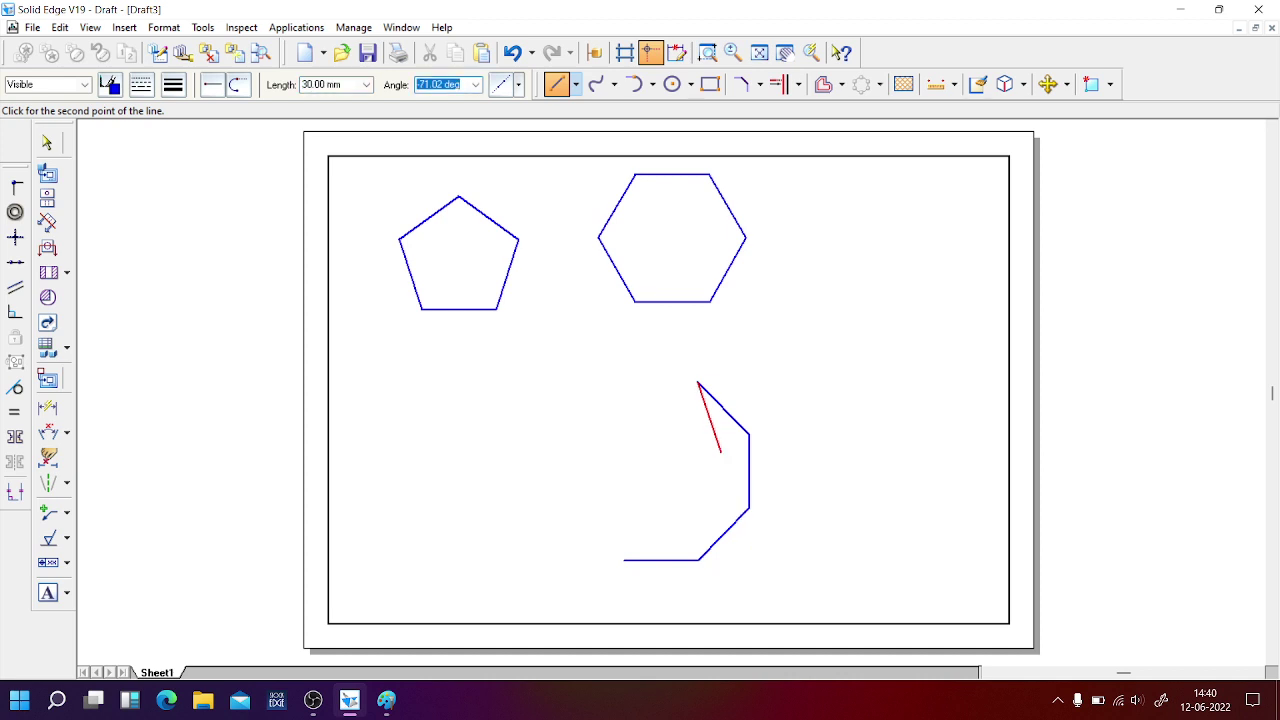
type("90+90")
key("Return")
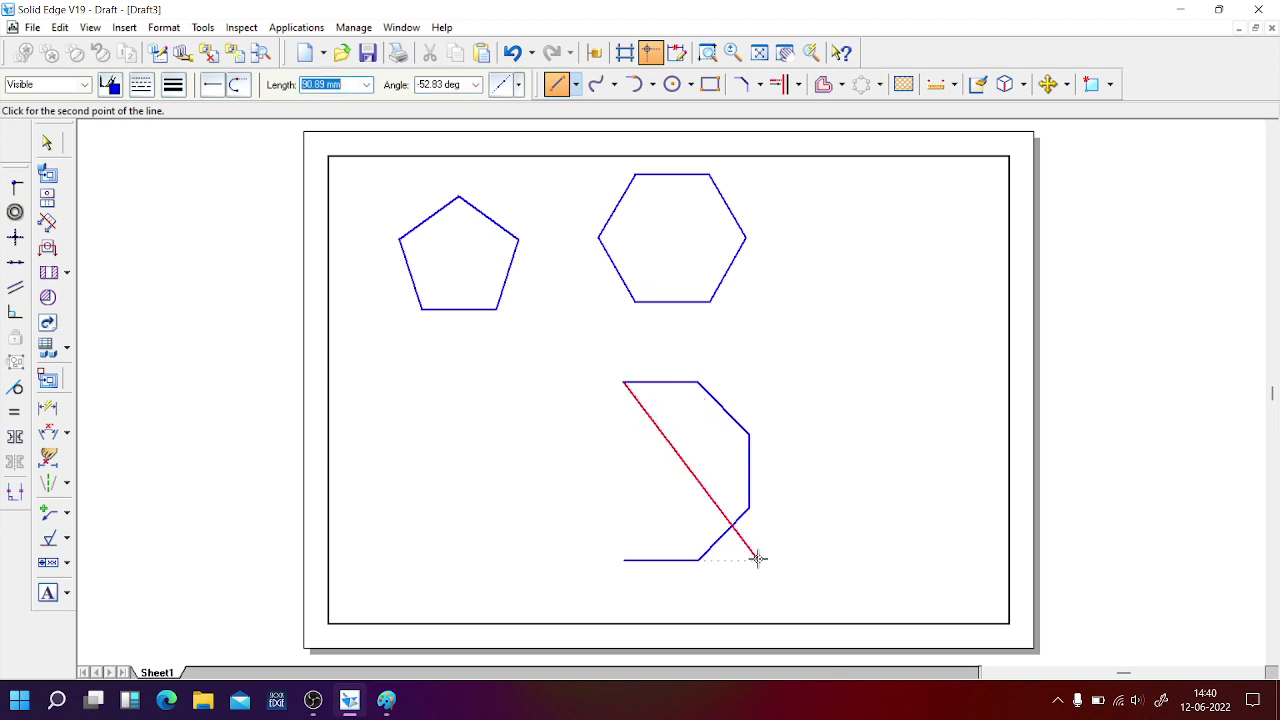
type("30")
key("Tab")
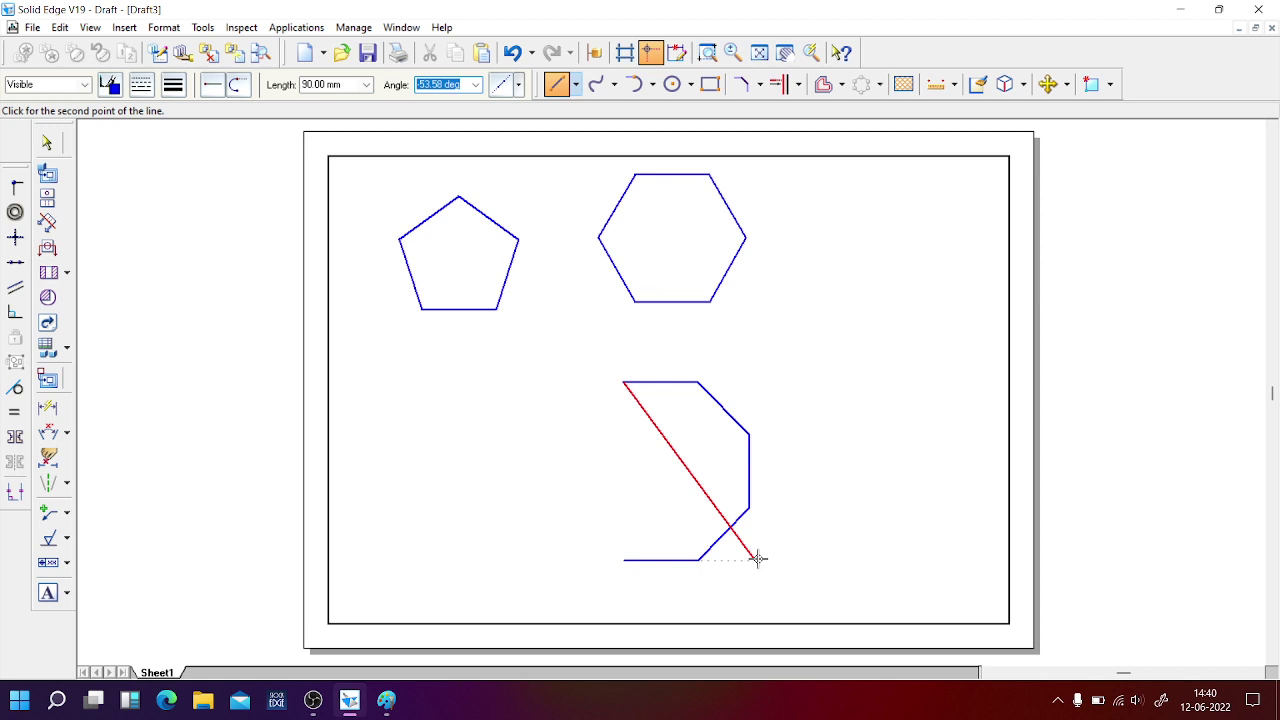
type("180+45")
key("Return")
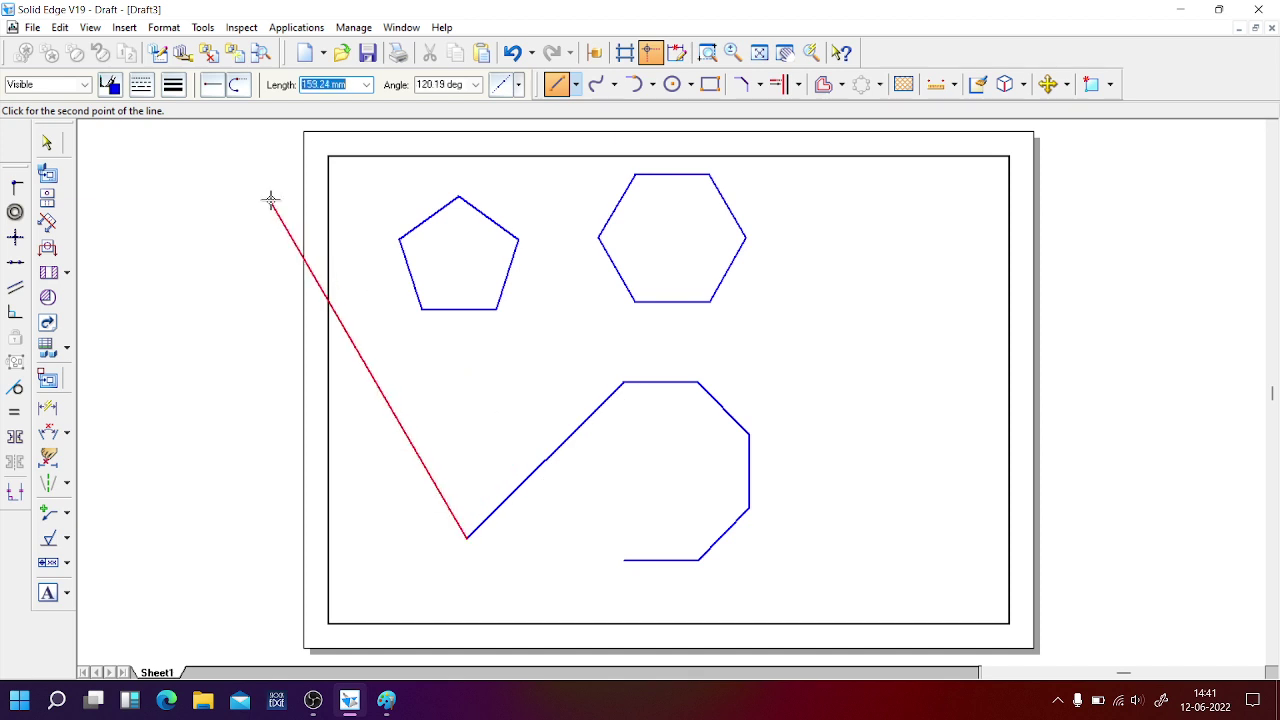
Step: End the line chain and delete the overlong diagonal
right_click(475, 421)
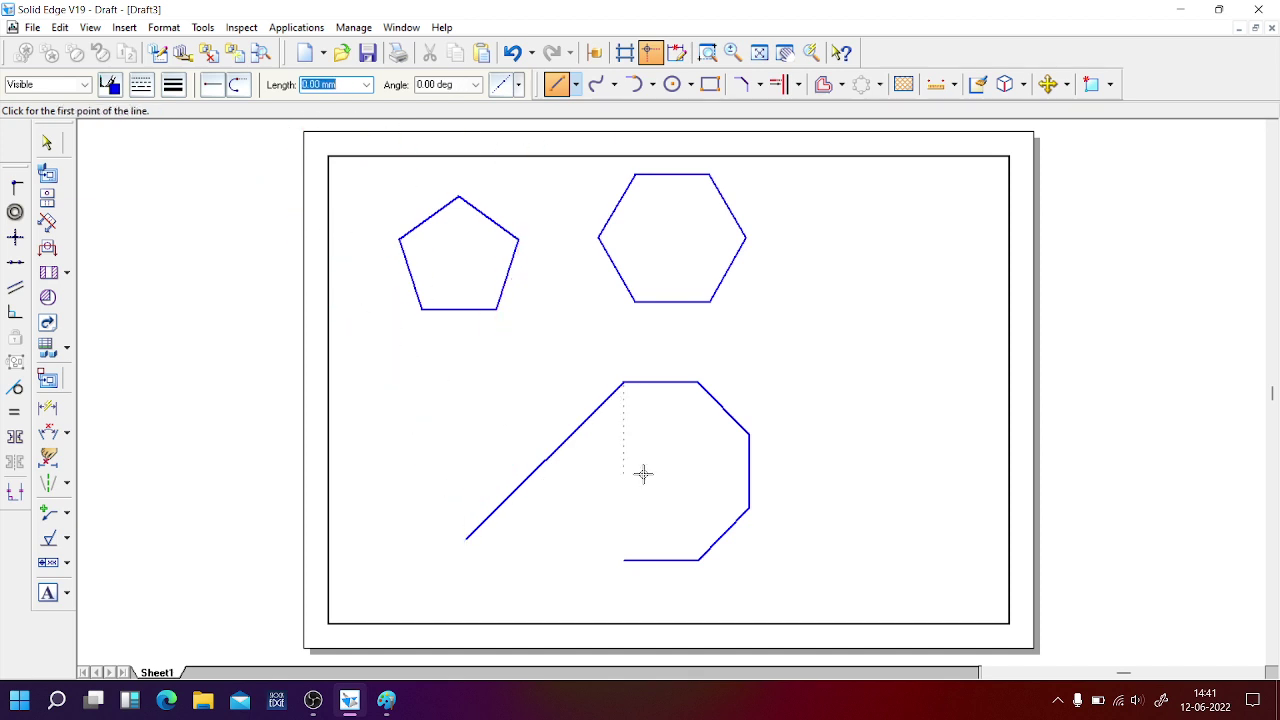
left_click(45, 143)
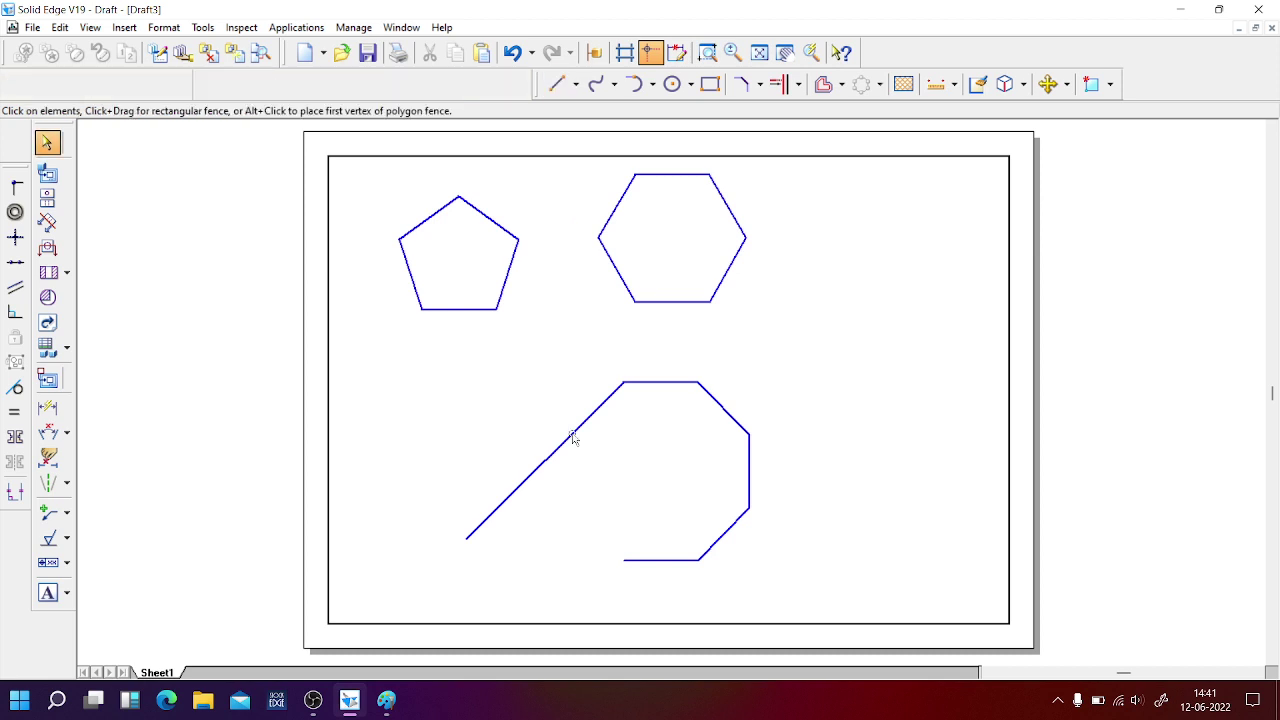
left_click(573, 437)
key("Delete")
Step: Redraw the 30 mm upper-left diagonal at 180+45 degrees and the vertical left side
left_click(557, 84)
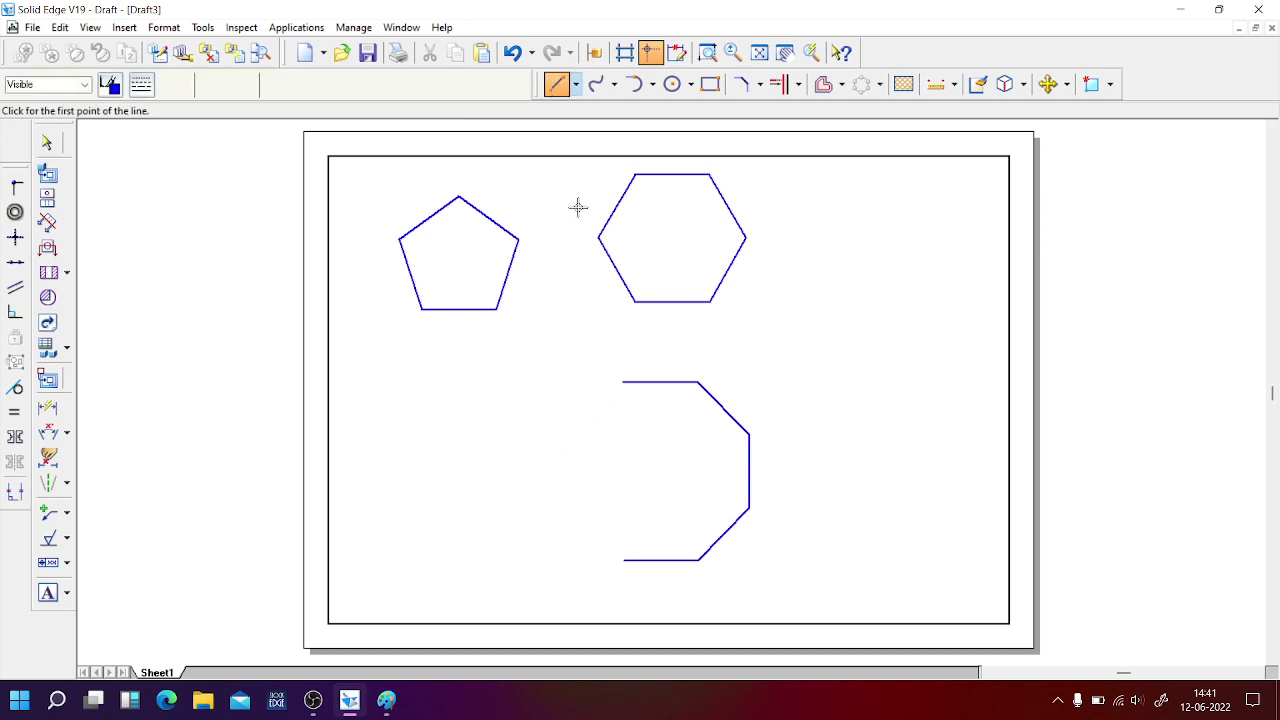
left_click(624, 382)
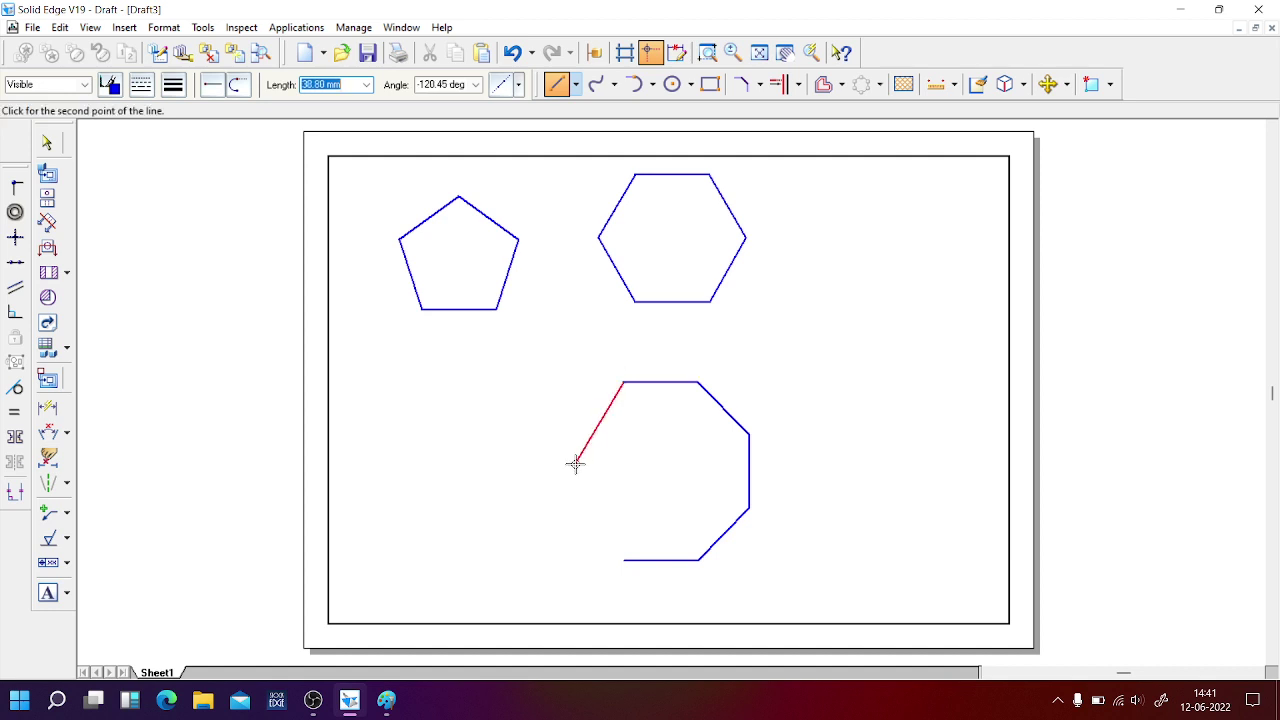
type("30")
key("Tab")
type("1")
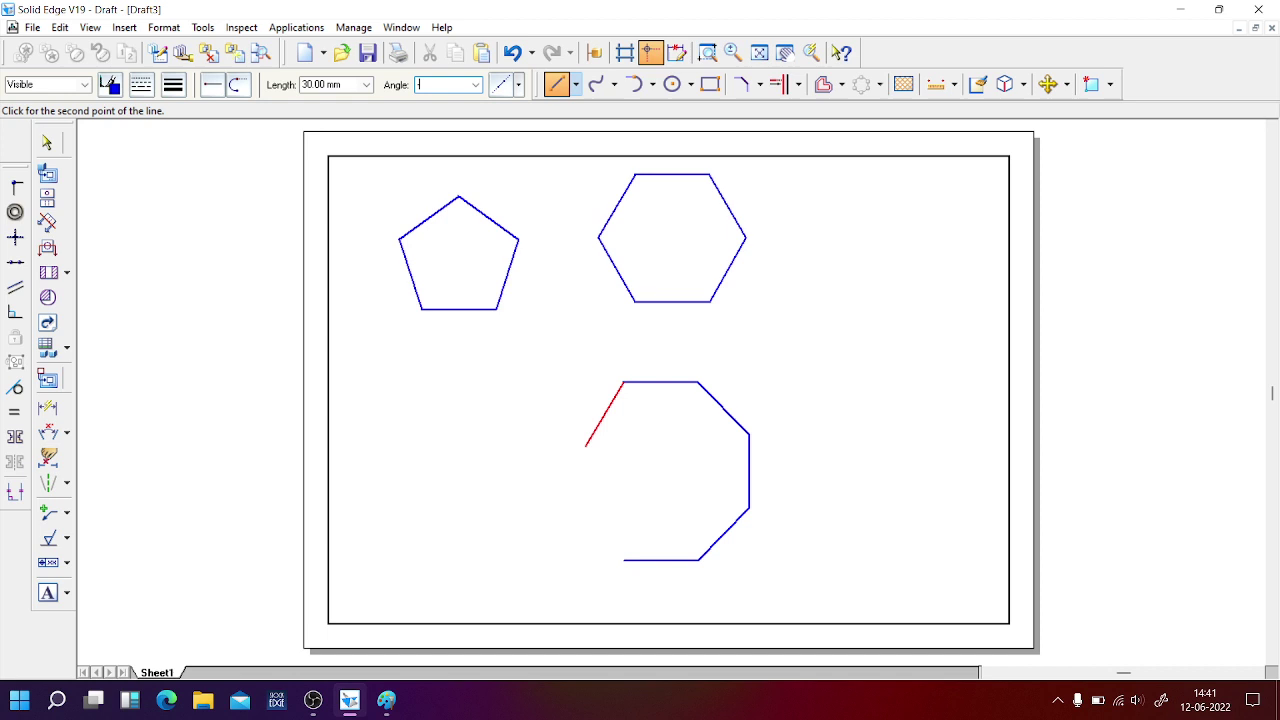
key("BackSpace")
type("180")
type("45")
key("Return")
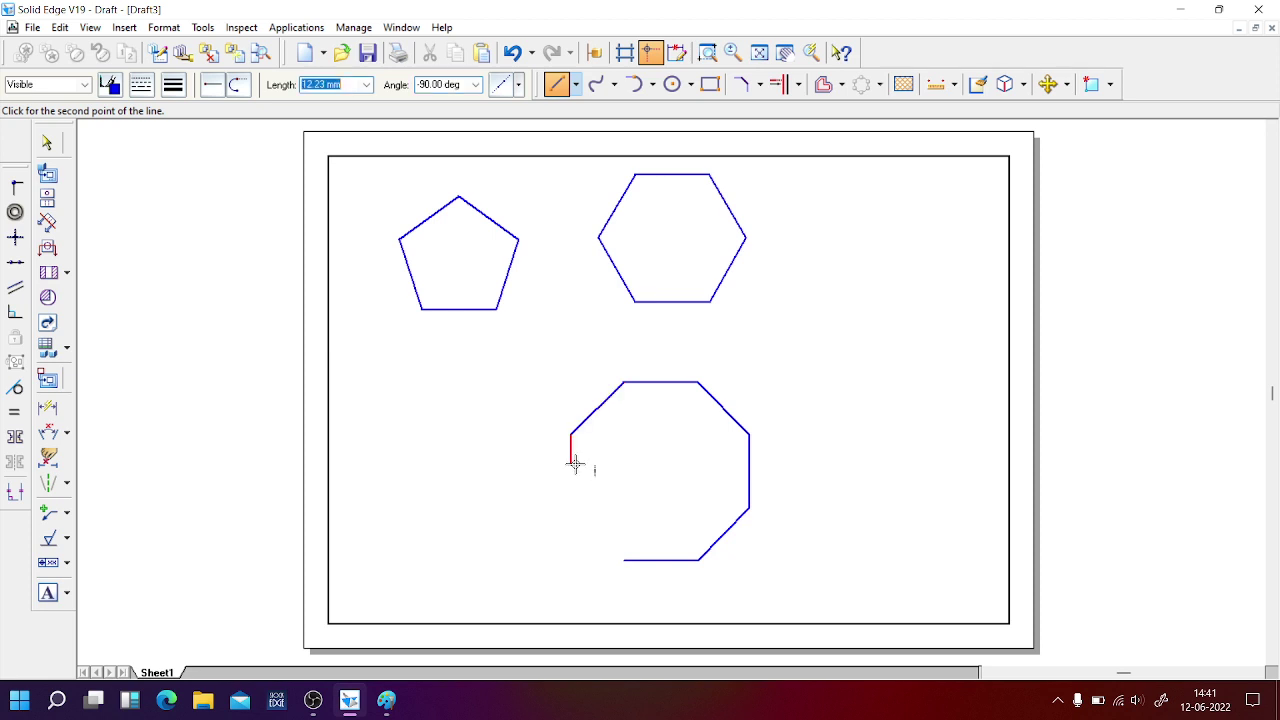
type("30")
key("Tab")
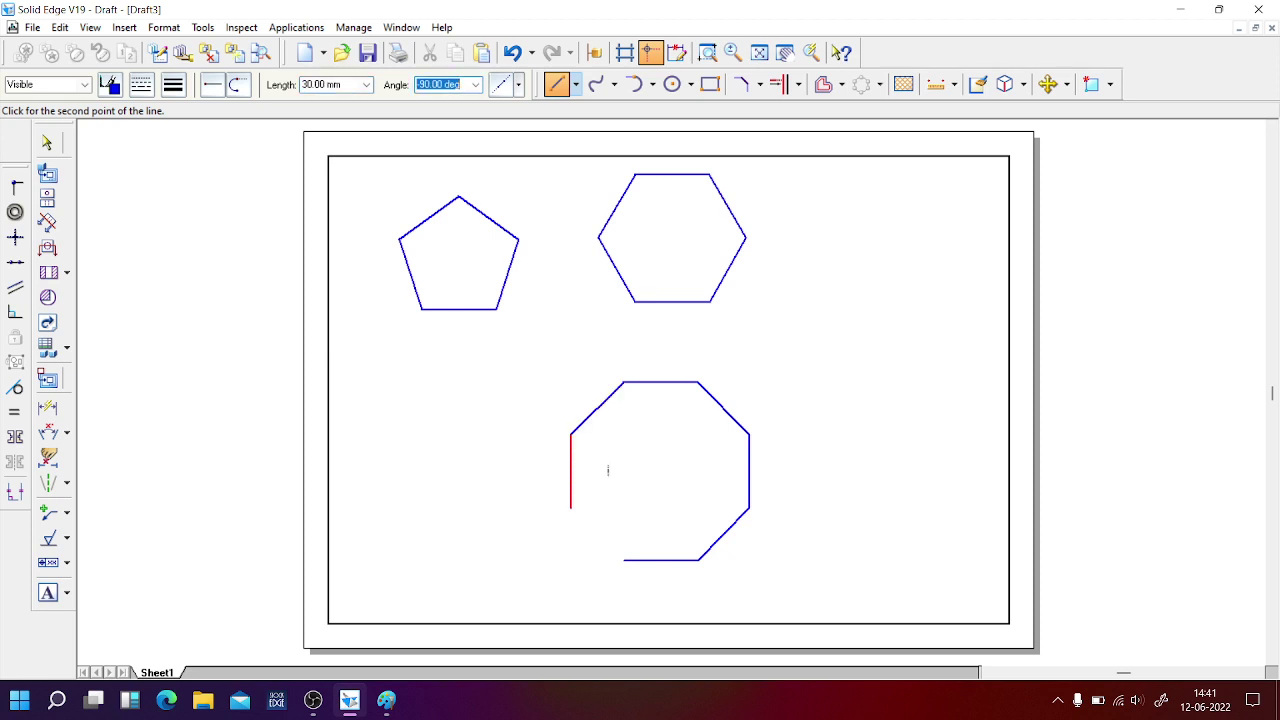
type("18")
type("0+")
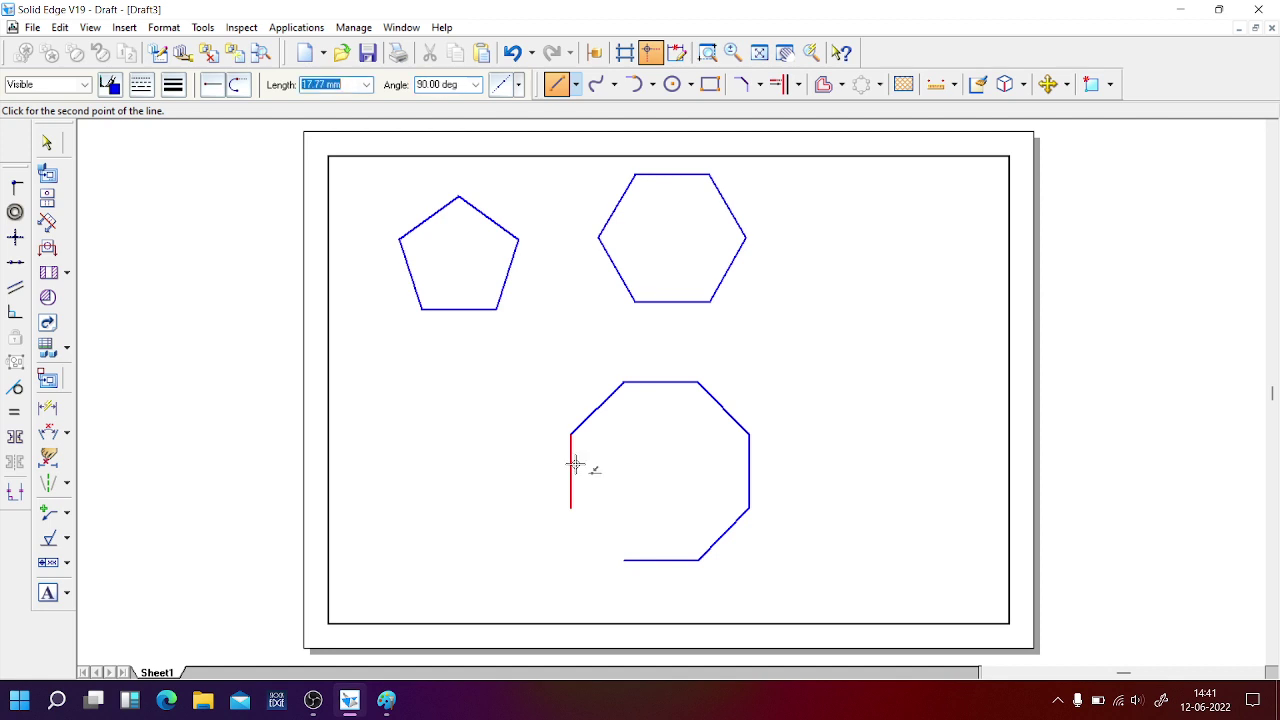
left_click(571, 508)
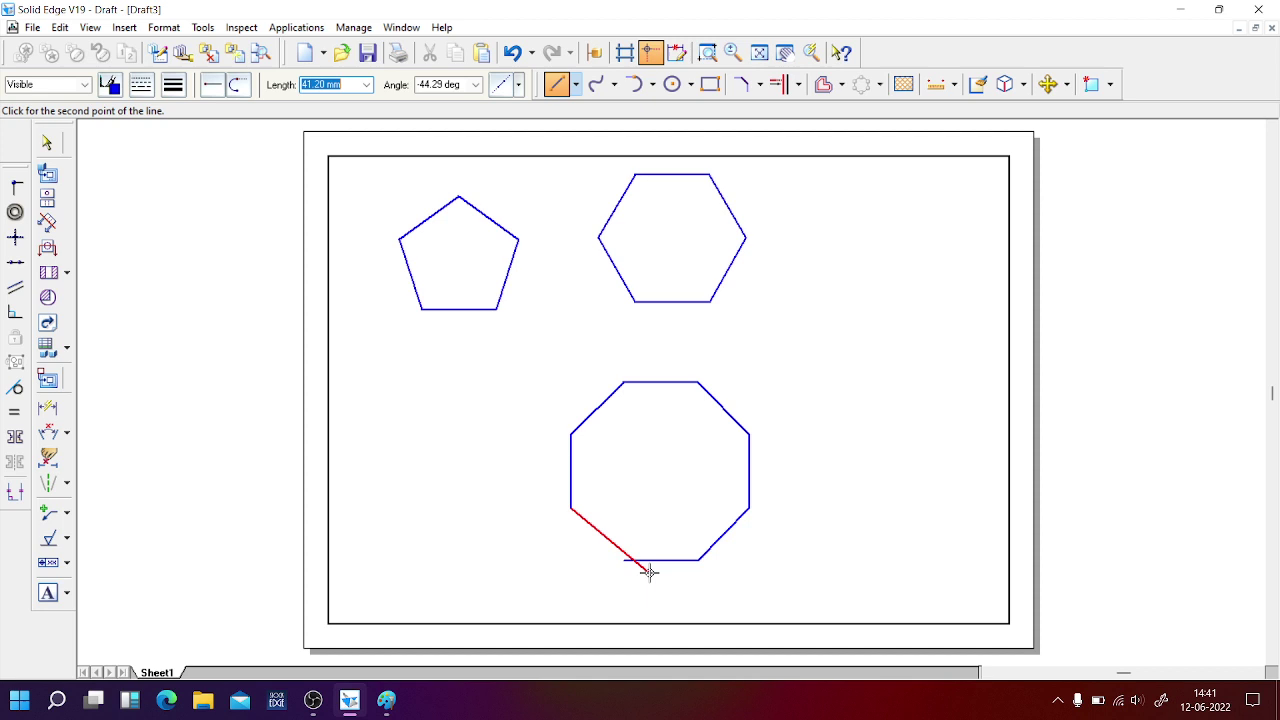
Step: Close the octagon's last side and drag the whole octagon to the left
left_click(620, 561)
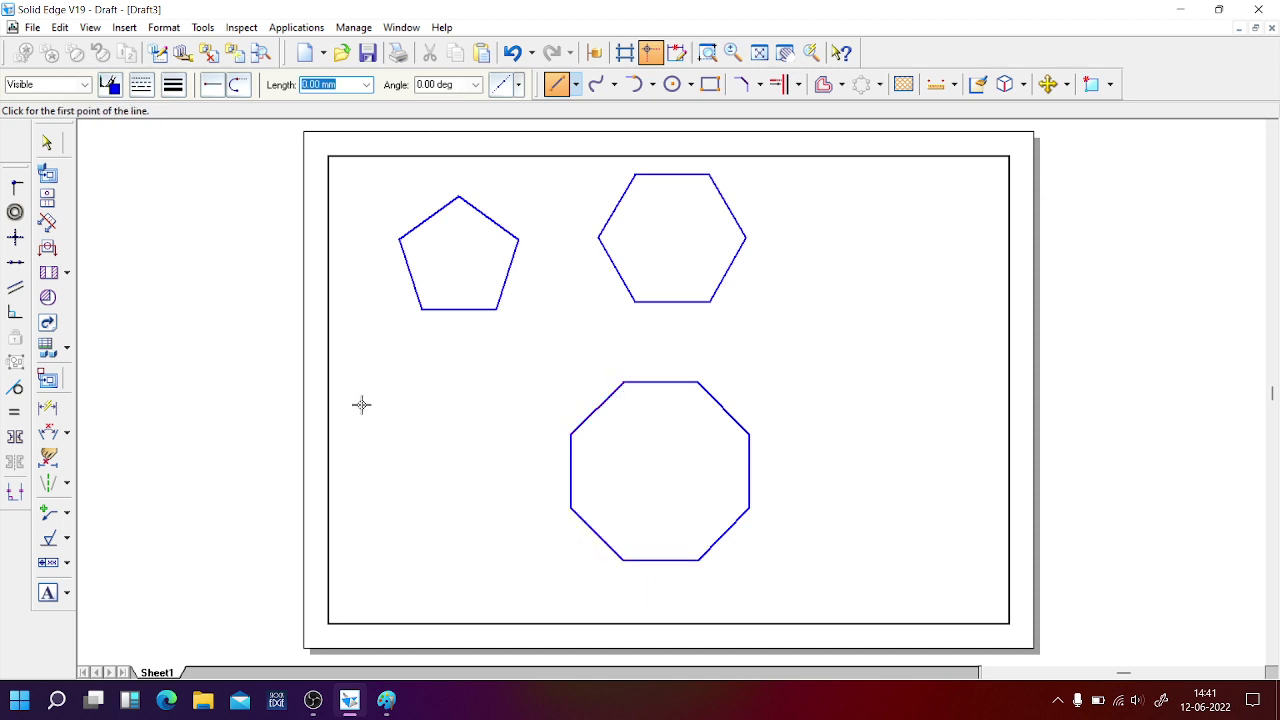
left_click(46, 142)
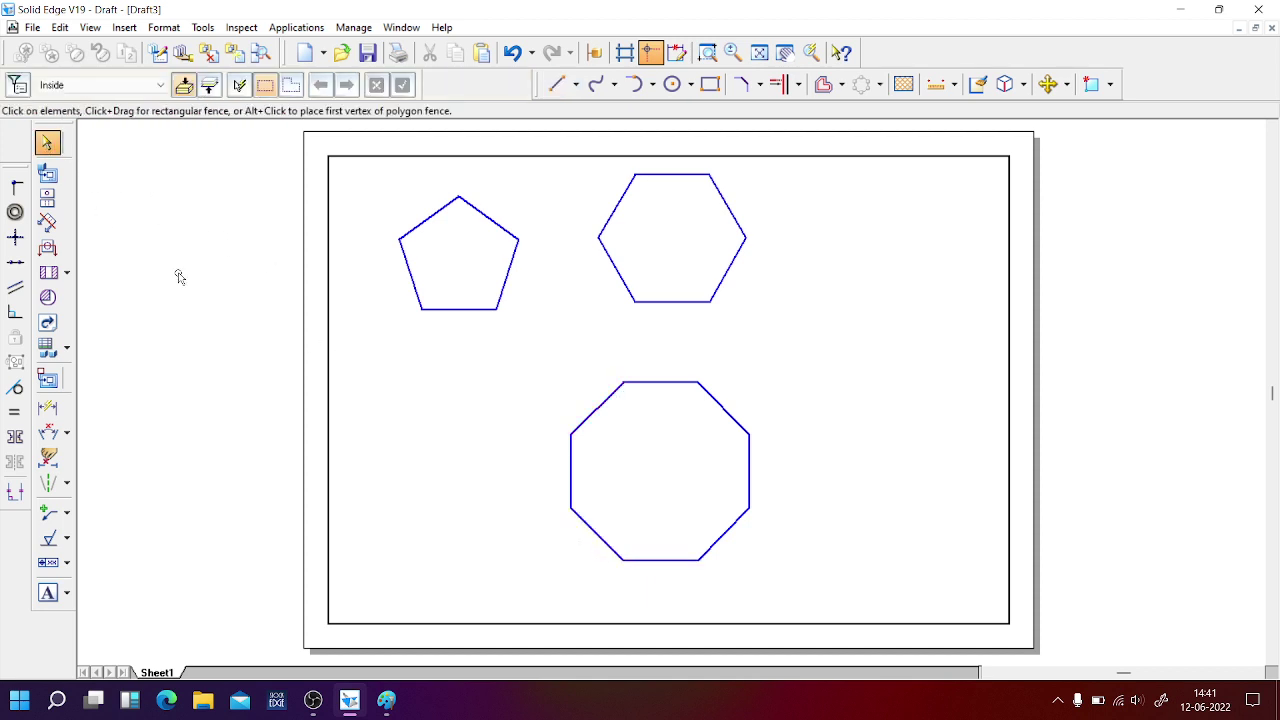
left_click_drag(481, 357, 828, 610)
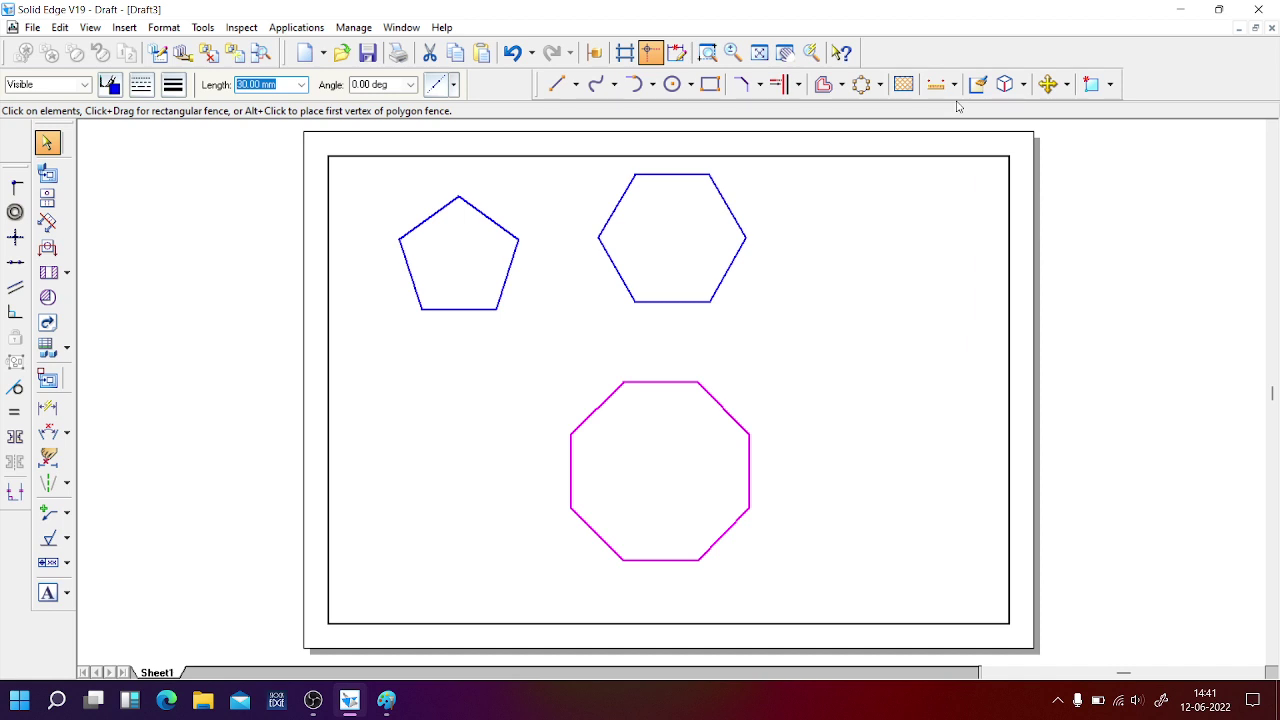
left_click_drag(723, 411, 597, 420)
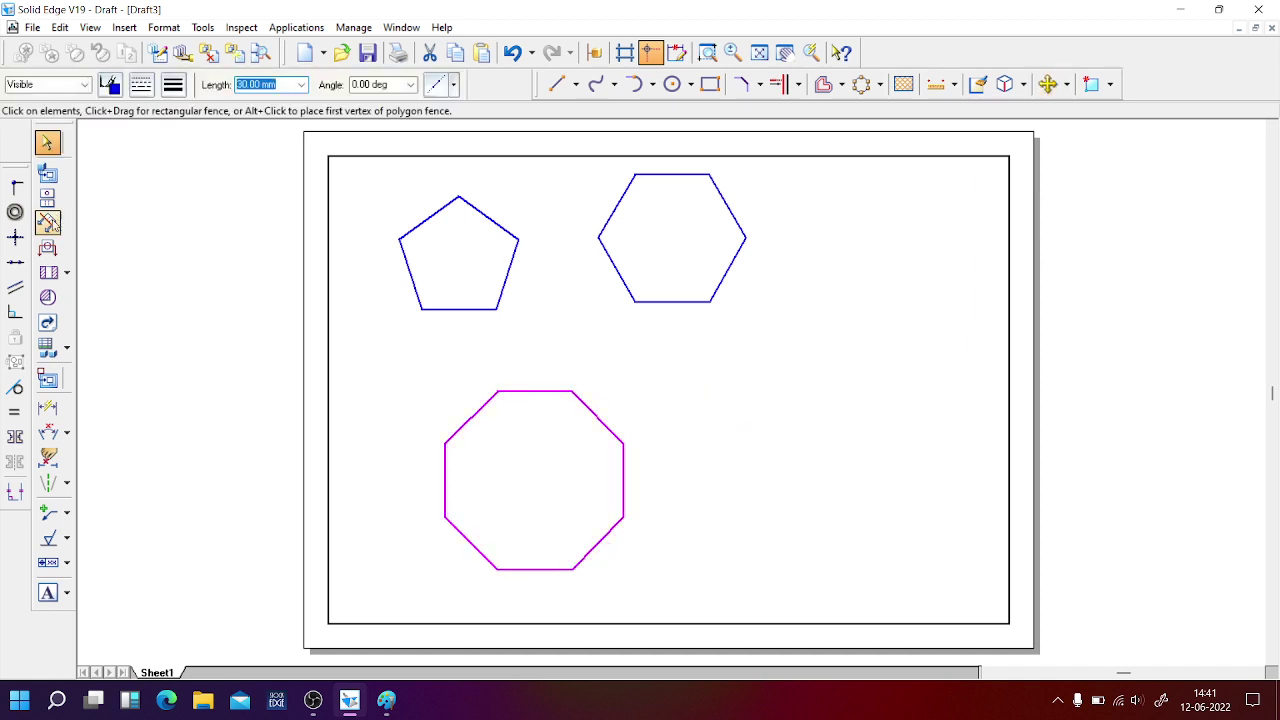
Step: Give the octagon a magenta line colour
left_click(113, 88)
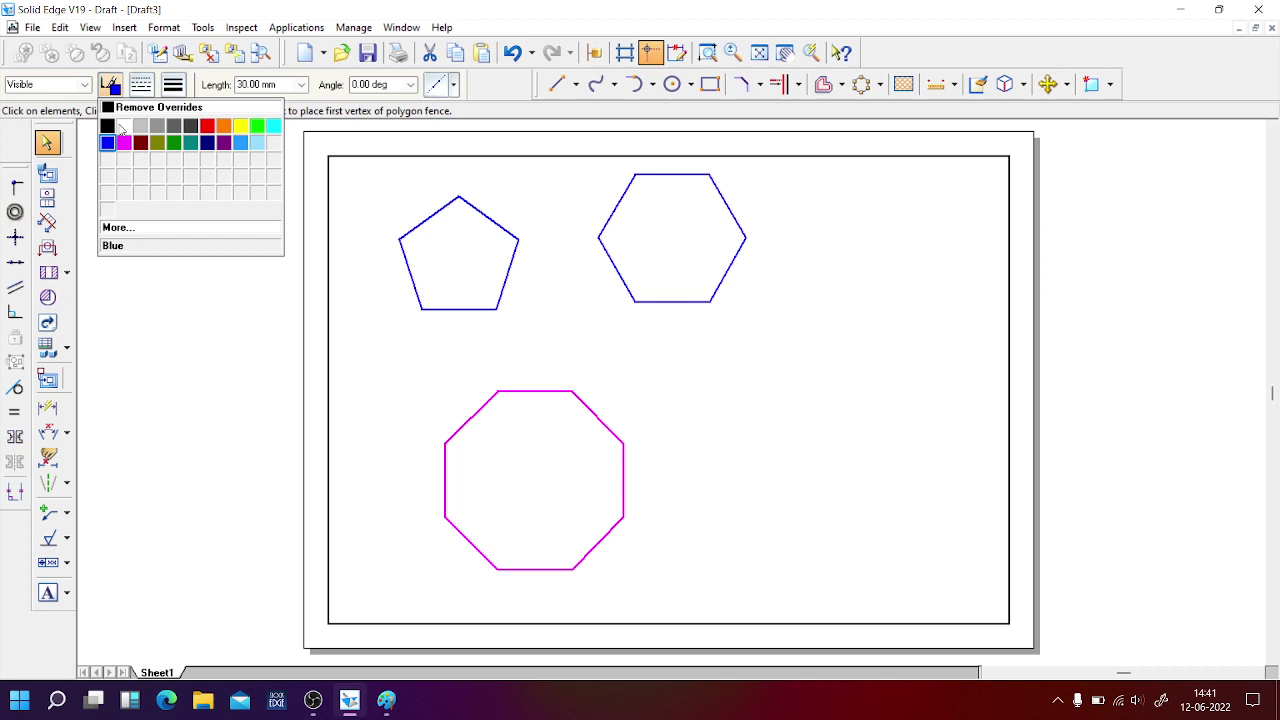
left_click(124, 143)
left_click(557, 84)
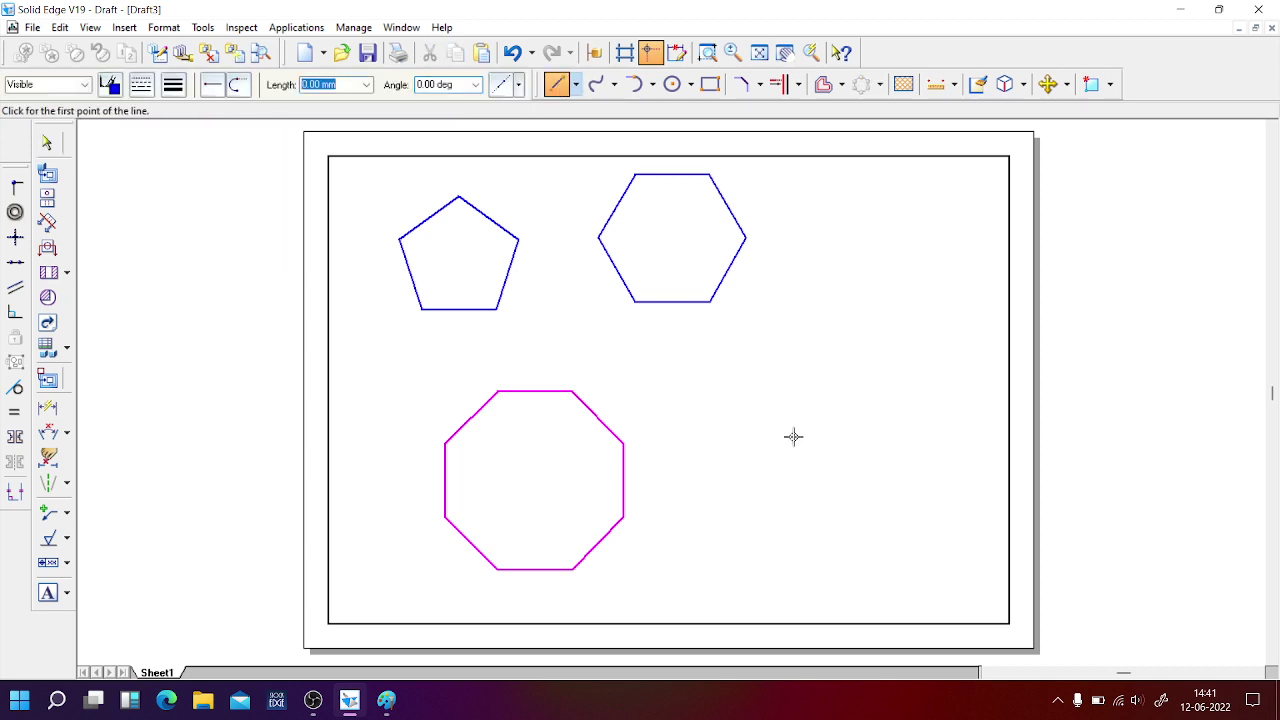
Step: Draw three 40 mm lines at 0, 120 and 240 degrees right of the octagon
left_click(750, 498)
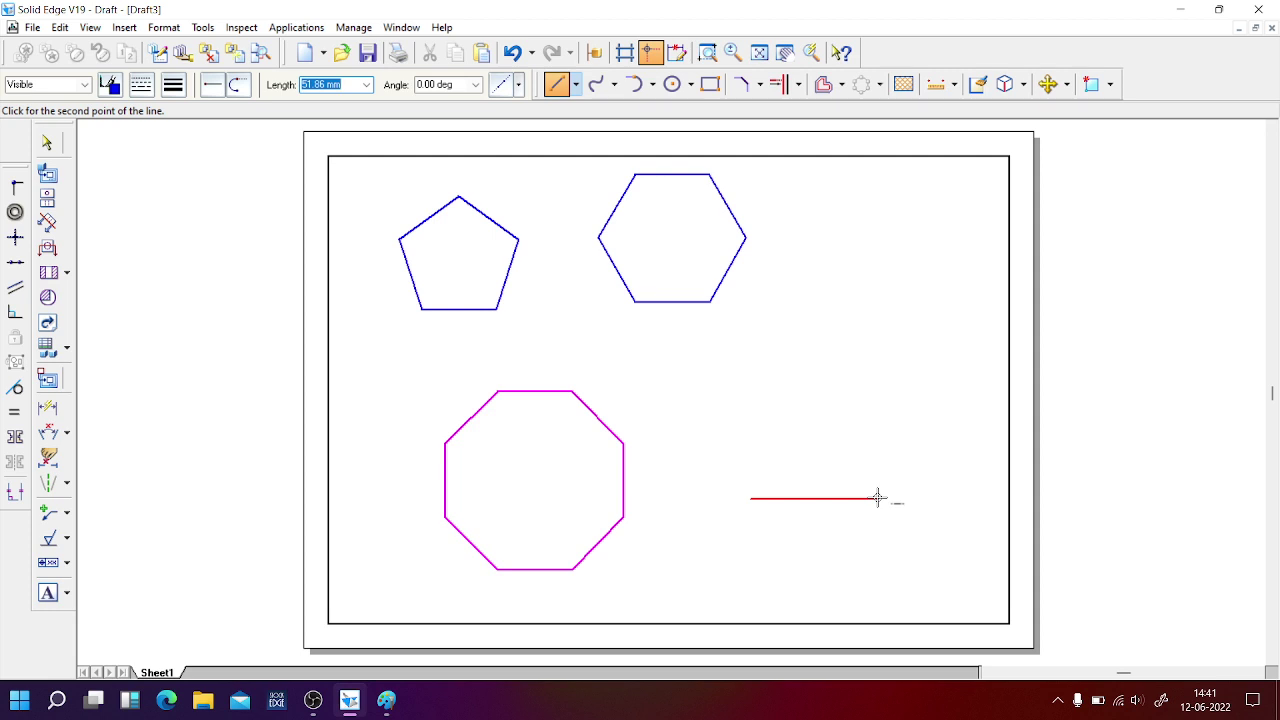
type("40")
key("Tab")
left_click(877, 497)
type("4")
type("0")
key("Tab")
type("120")
key("Return")
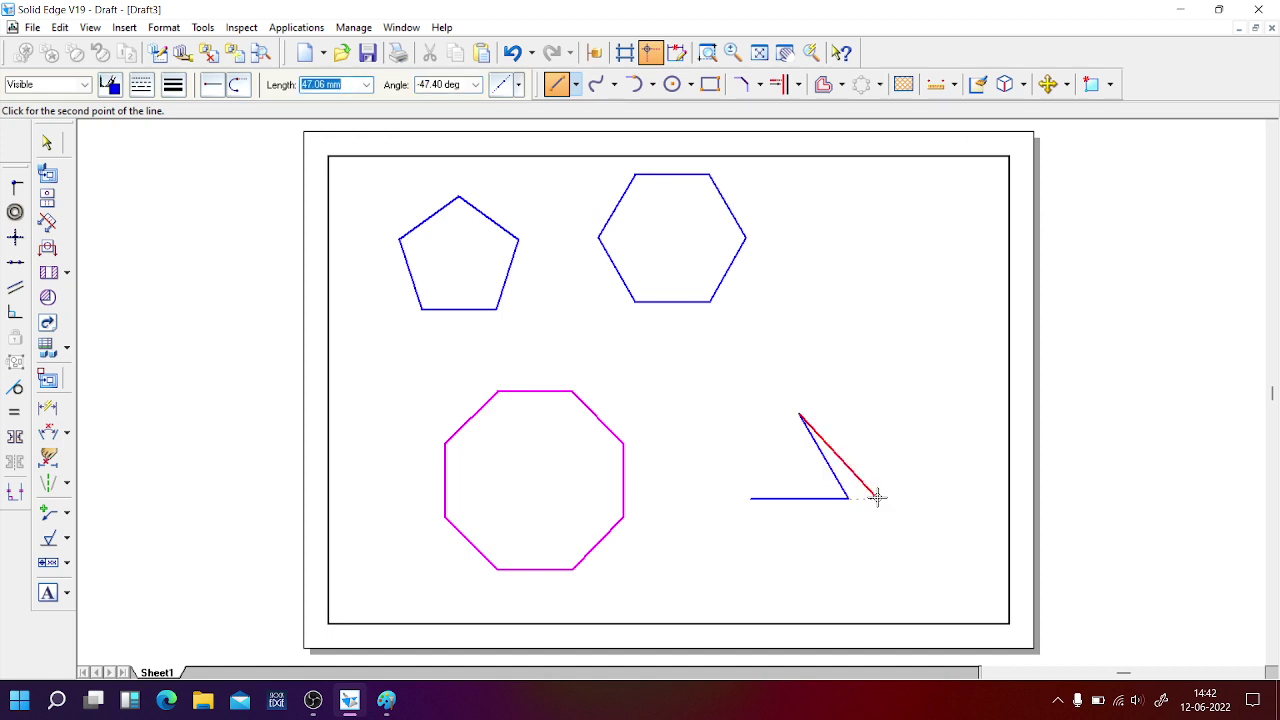
type("40")
key("Tab")
type("240")
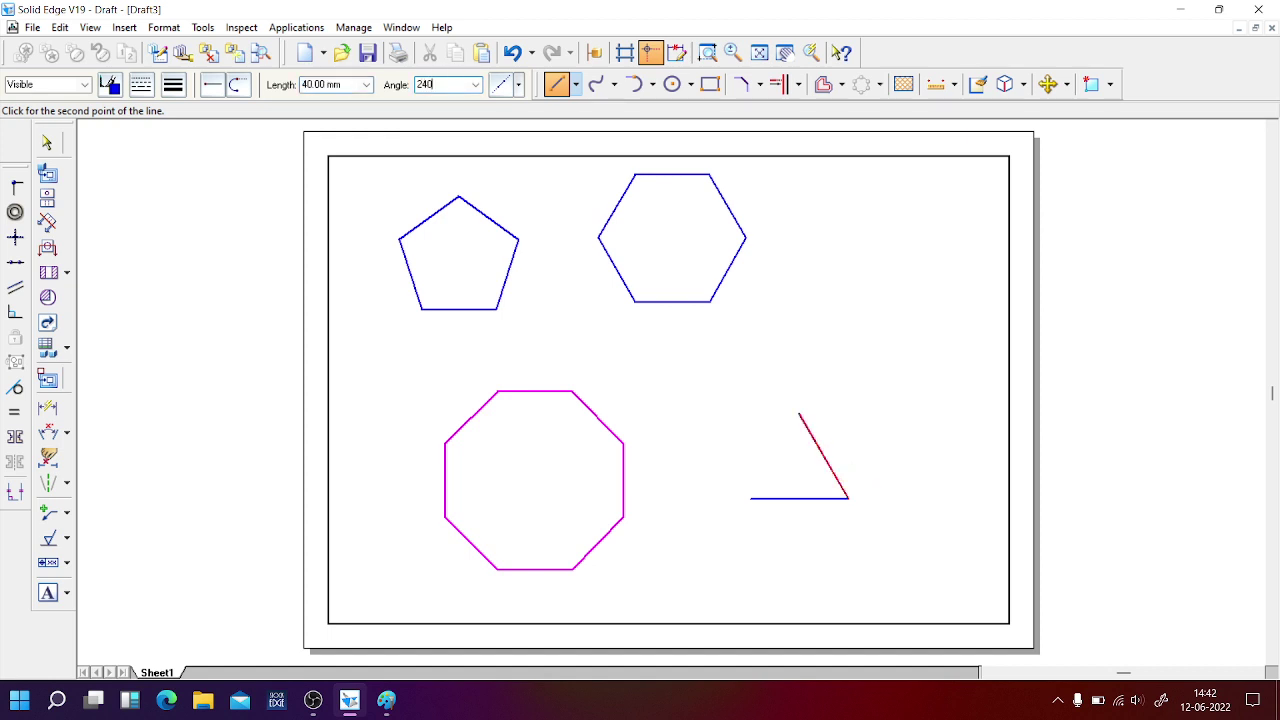
key("Return")
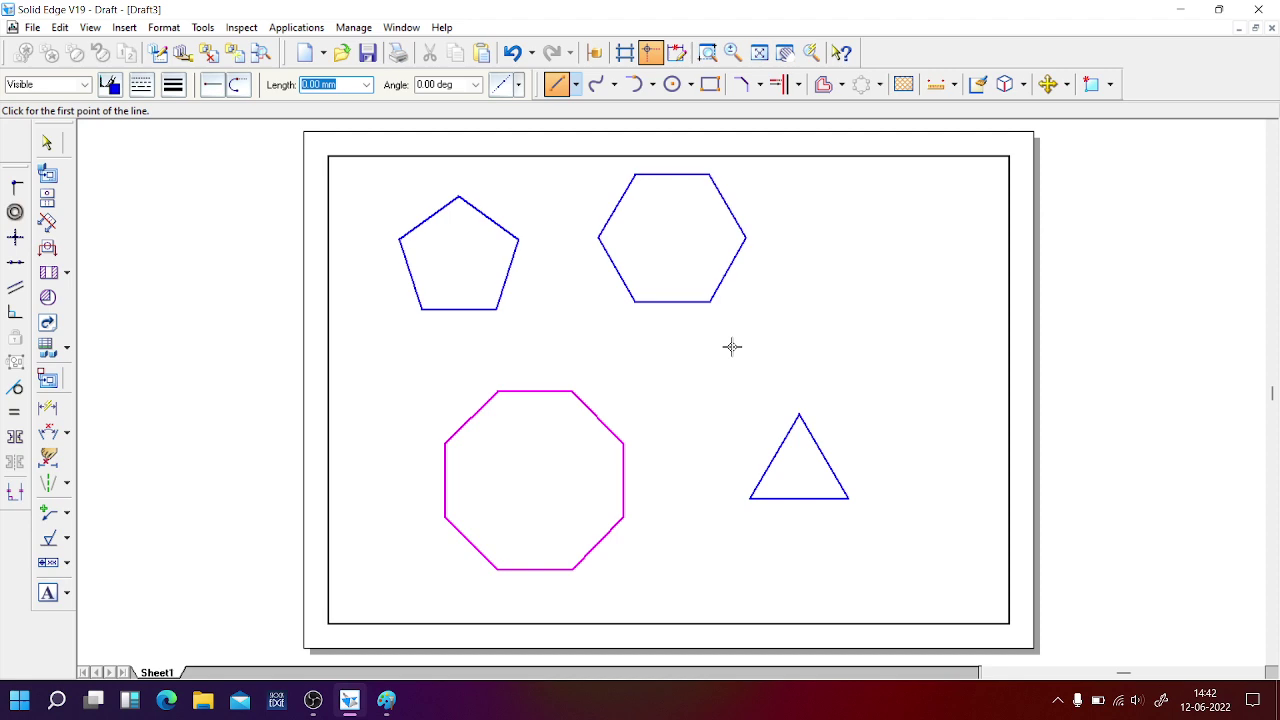
key("Escape")
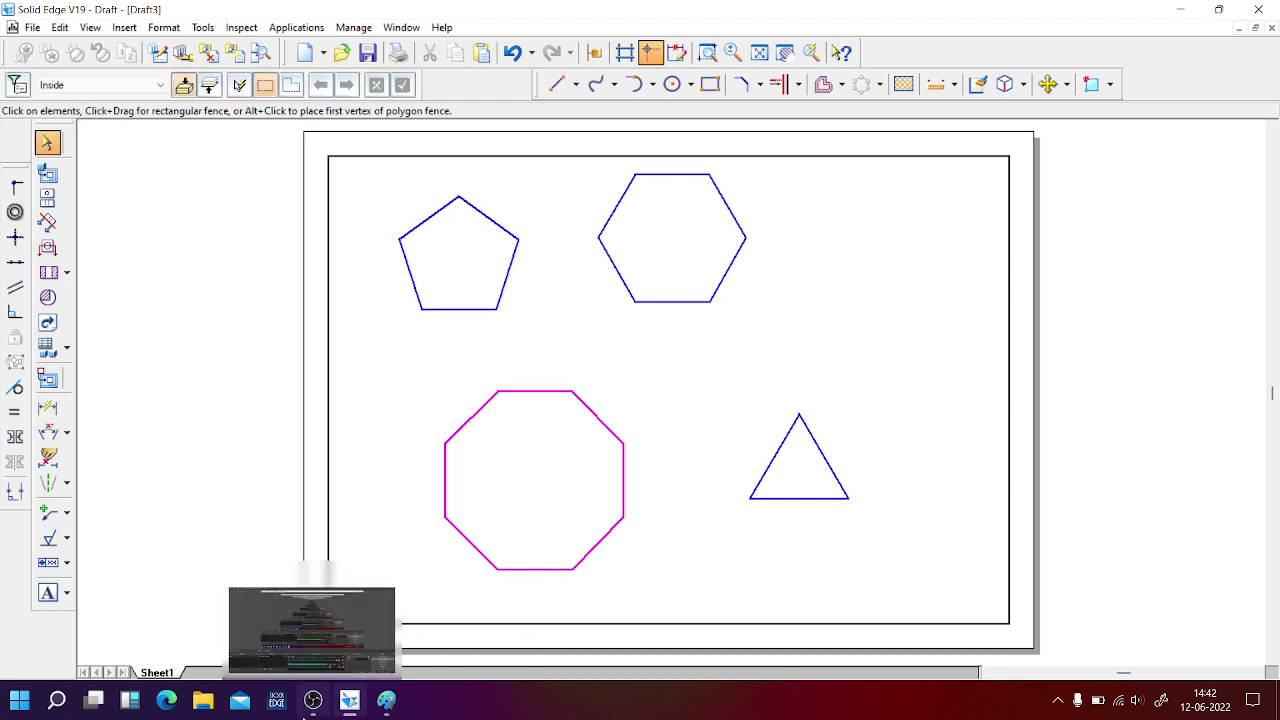